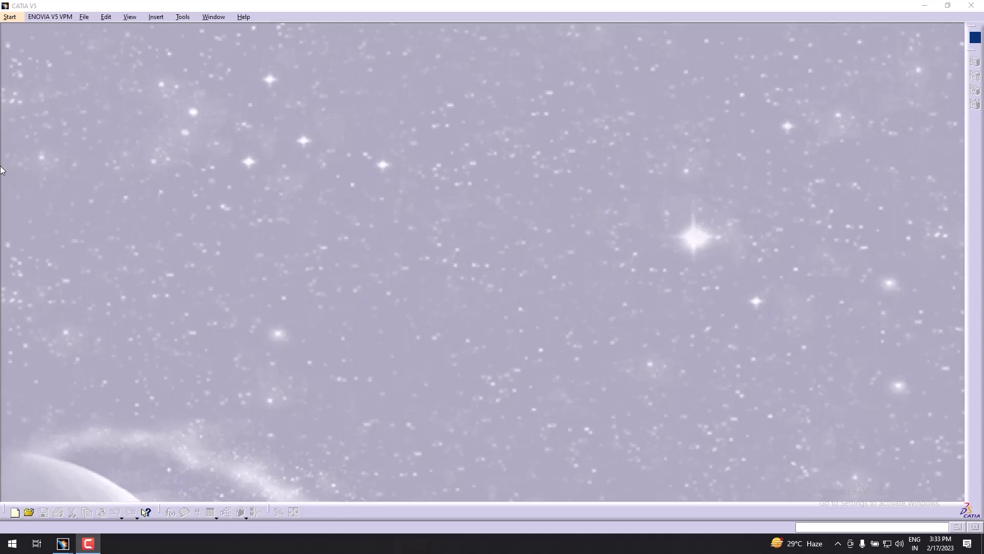
Step: Create a new part named Part1 for the Sketcher workbench and open a sketch on the xy plane
click(9, 16)
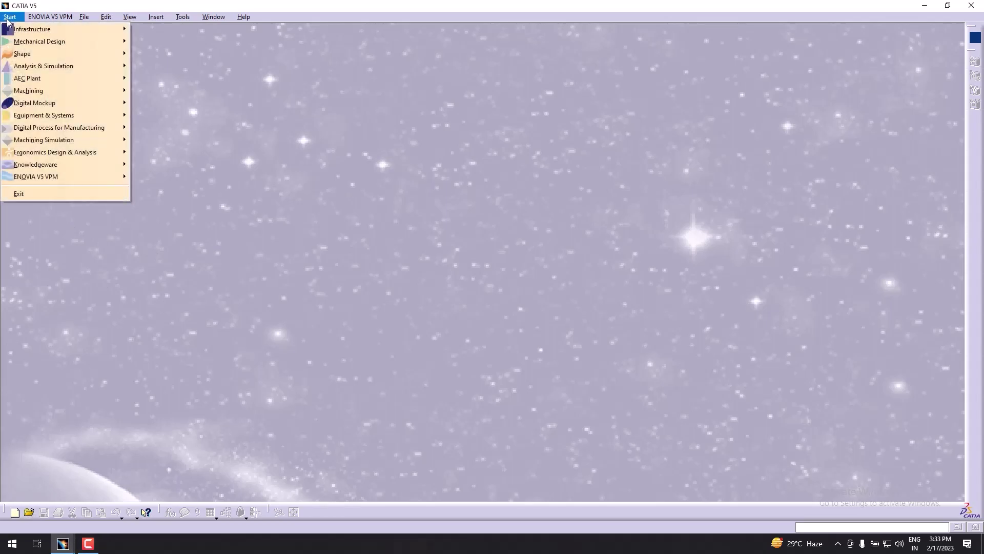
mouse_move(7, 43)
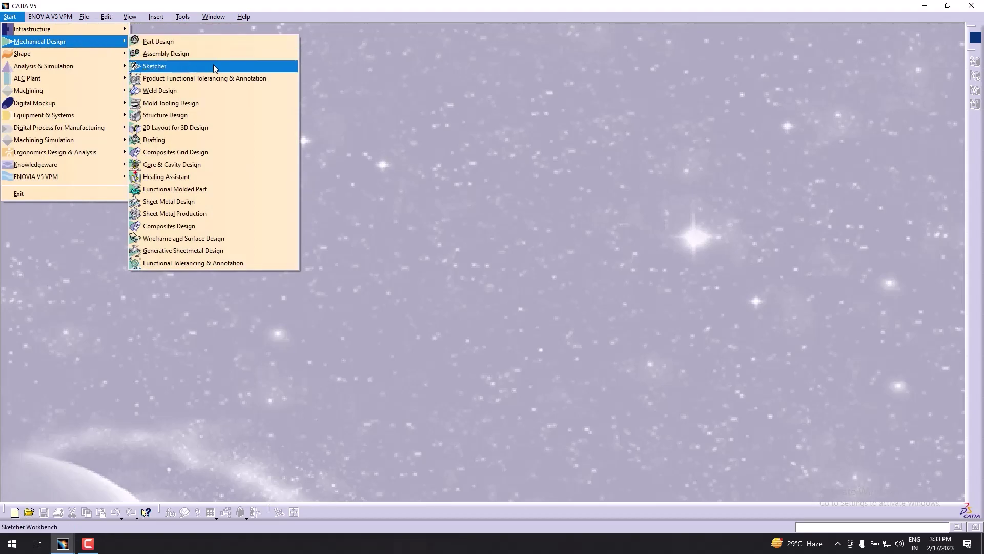
click(163, 67)
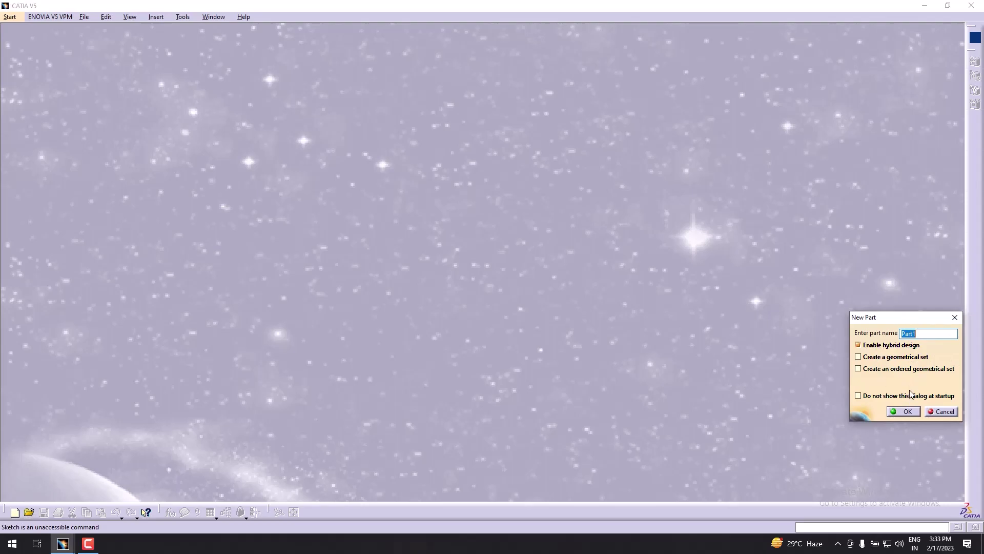
click(902, 411)
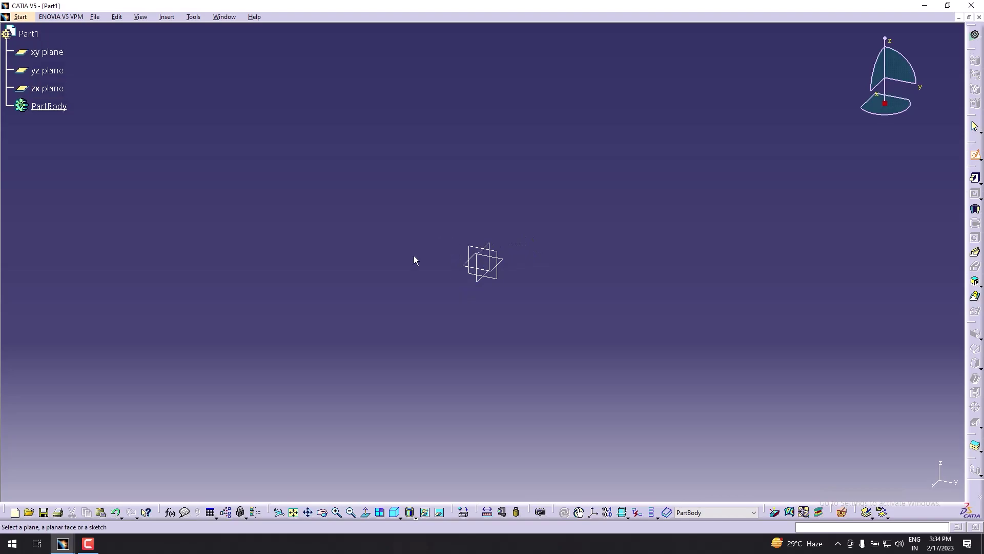
click(53, 53)
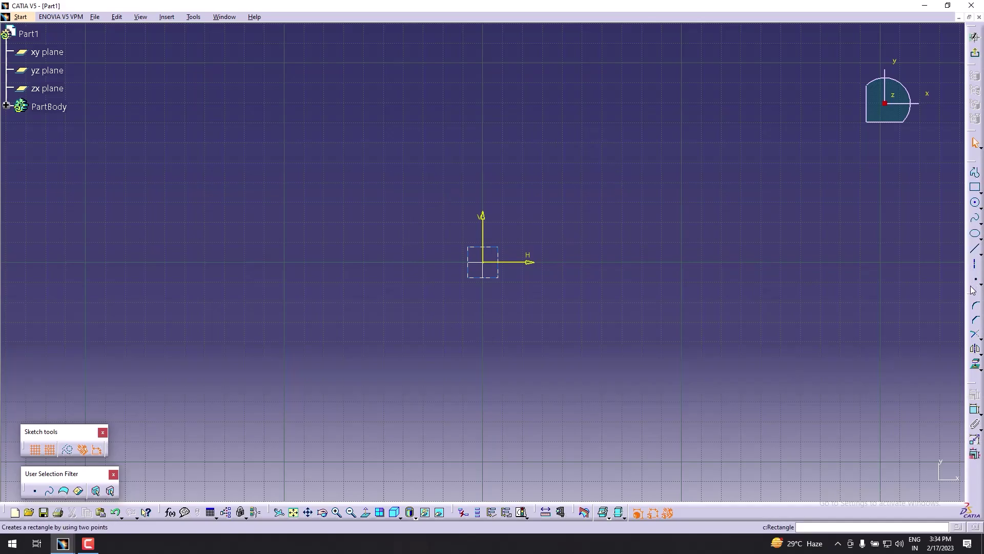
Step: Float the Profile tool set over the drawing area and view the predefined shape variants of the Rectangle tool
drag(972, 162, 200, 56)
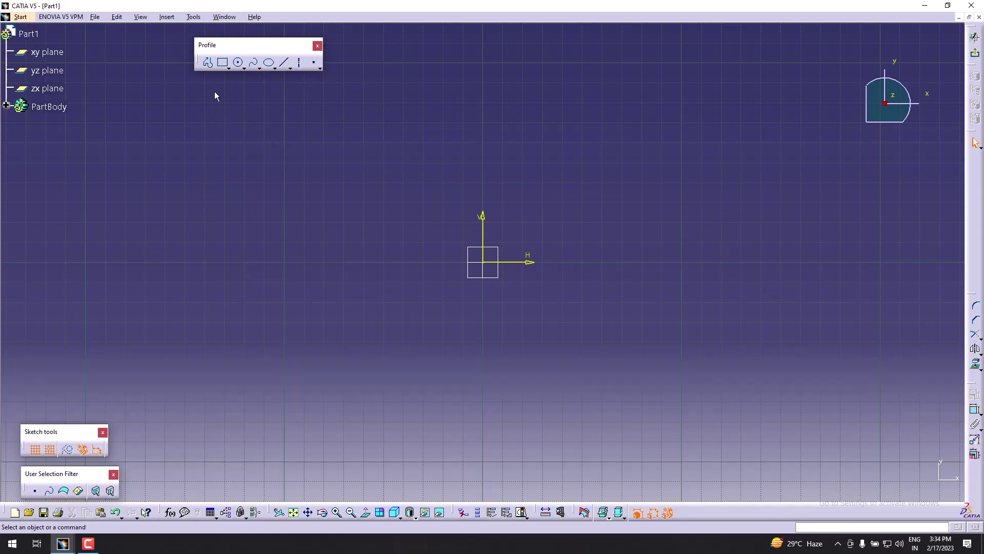
click(226, 63)
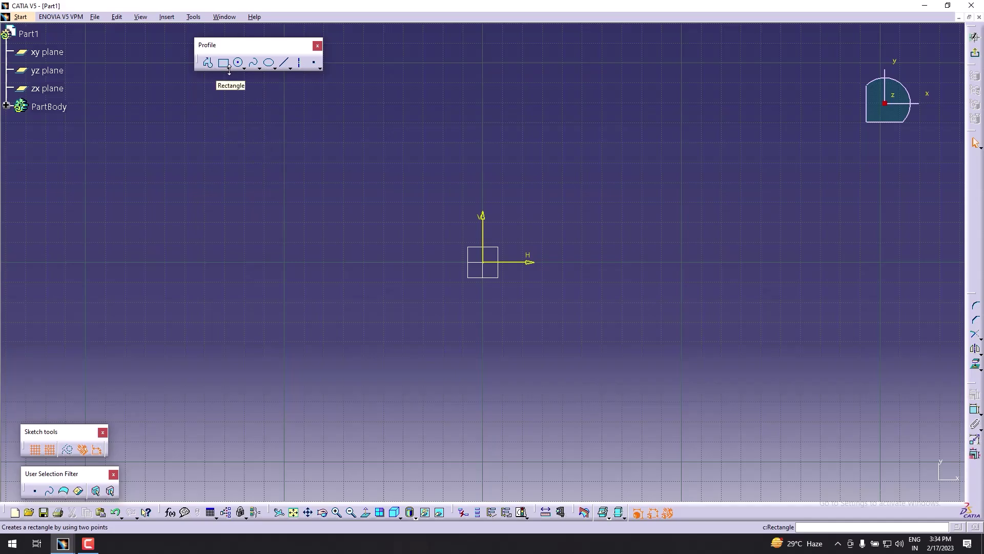
click(229, 68)
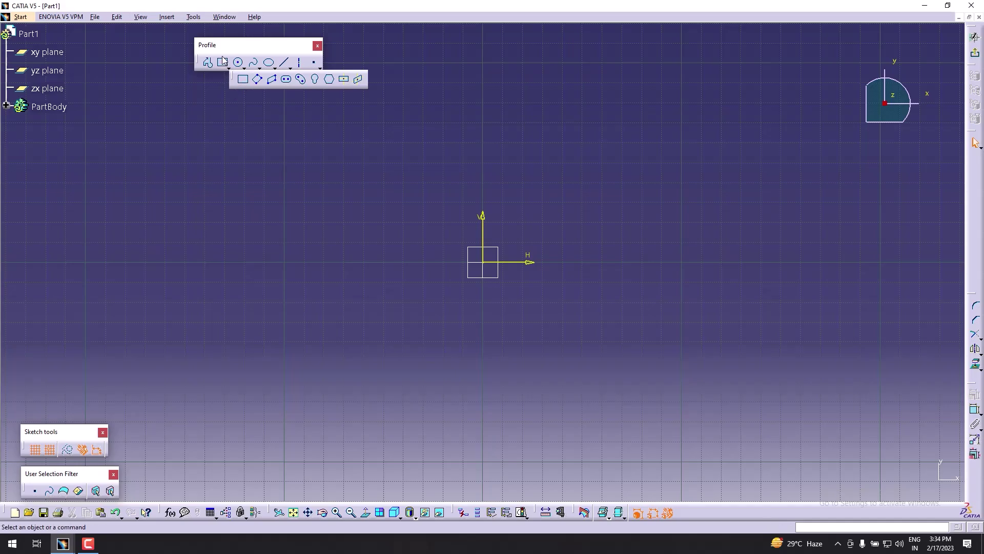
click(243, 79)
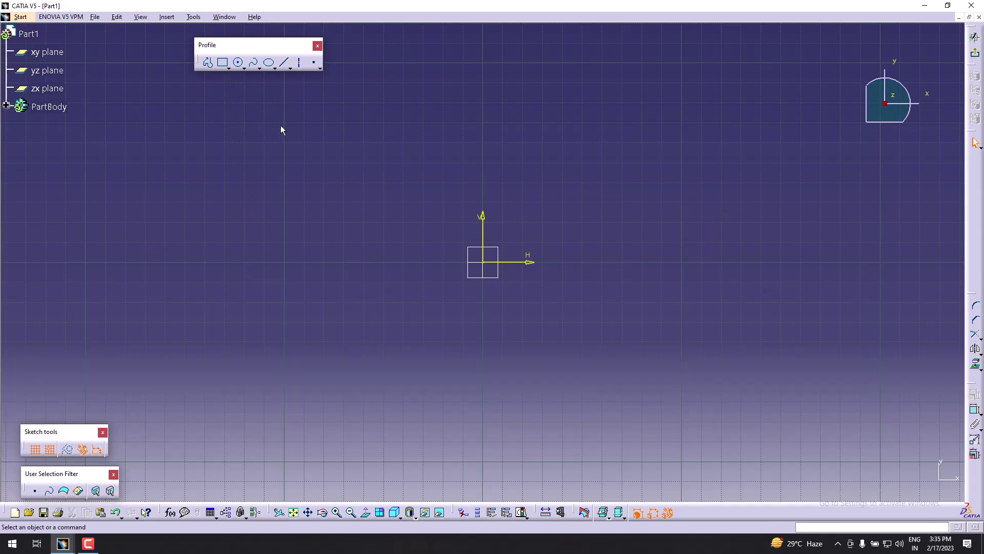
click(228, 68)
Step: Draw a closed six-sided profile around the origin with the Profile tool, 360 mm wide, from (-160, 10) via (-60, 80), (100, 80), (200, 30) and (200, -60)
click(209, 63)
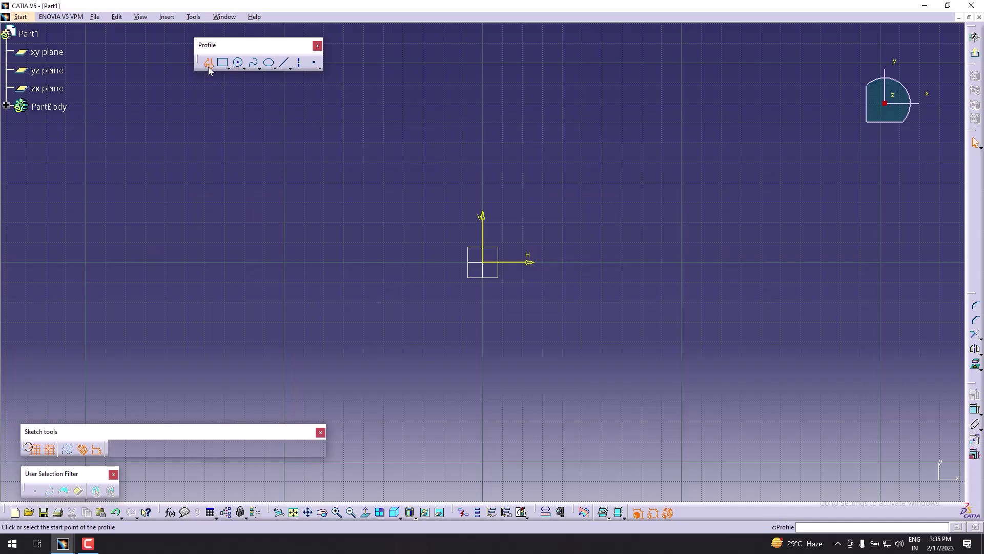
click(164, 242)
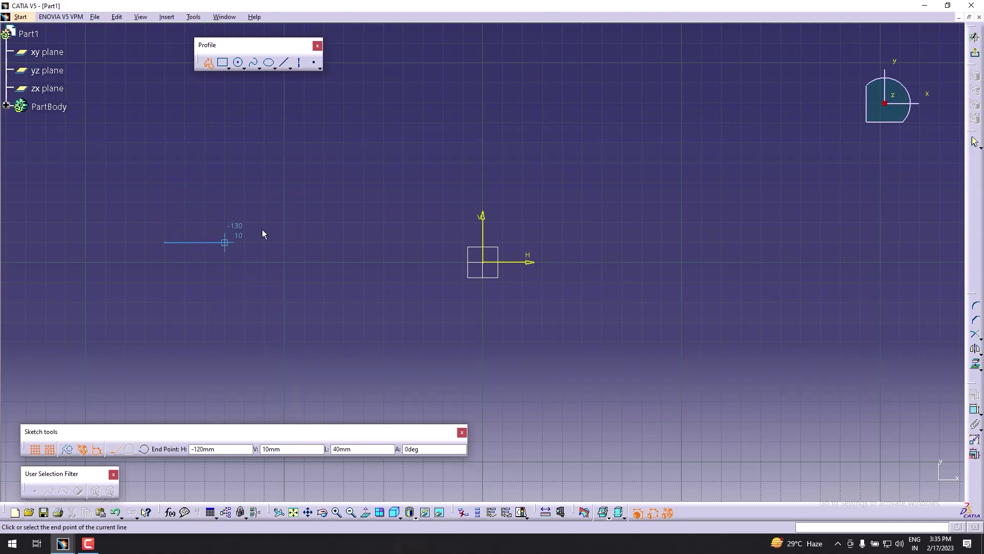
click(364, 102)
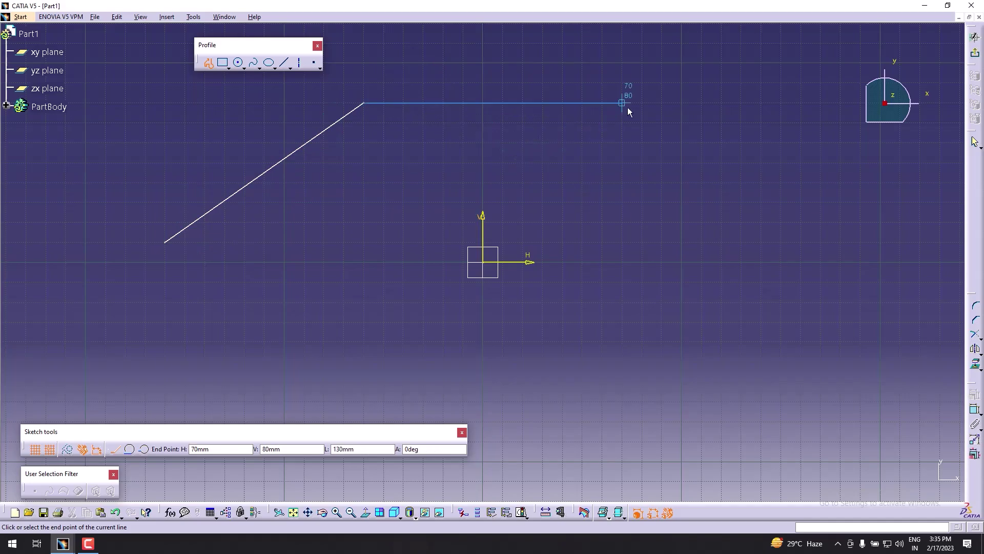
click(681, 102)
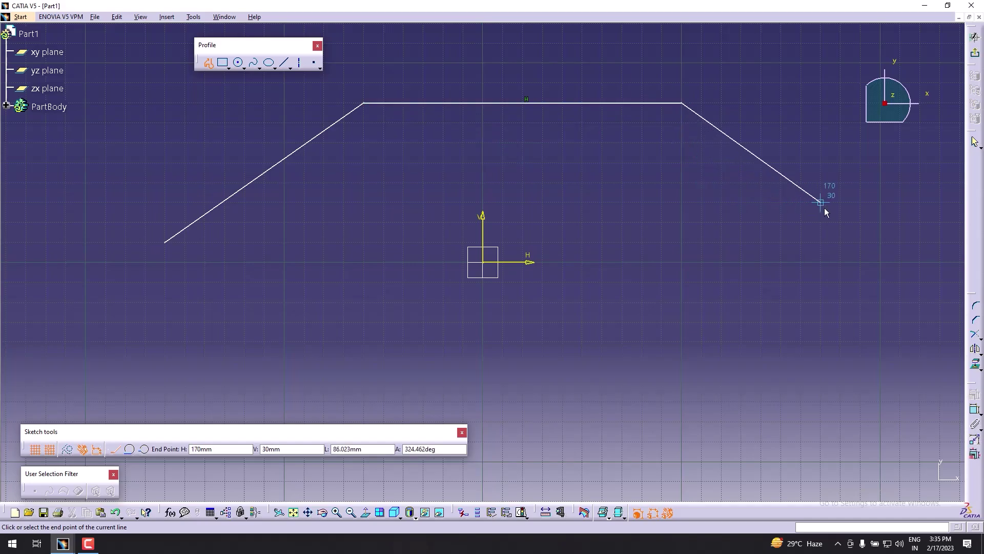
click(880, 203)
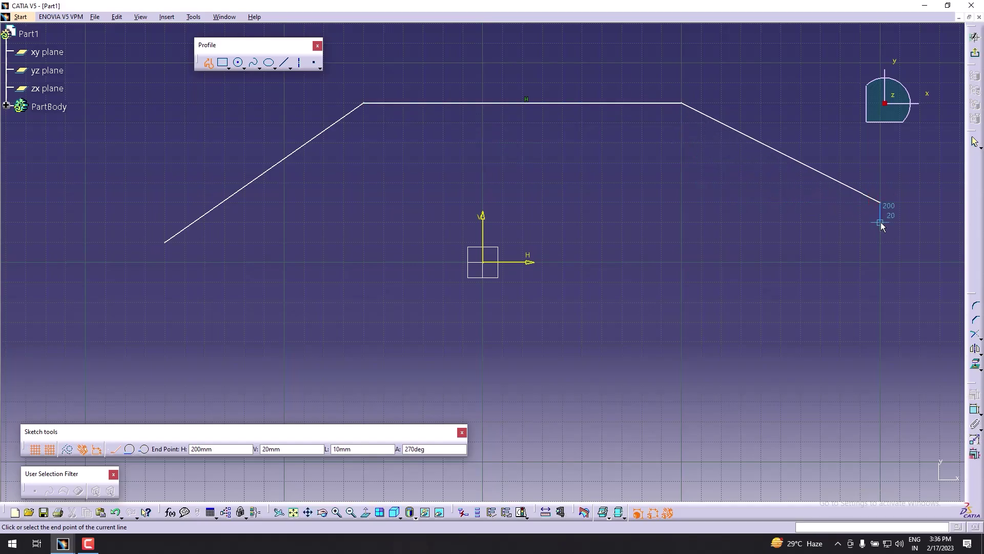
click(880, 382)
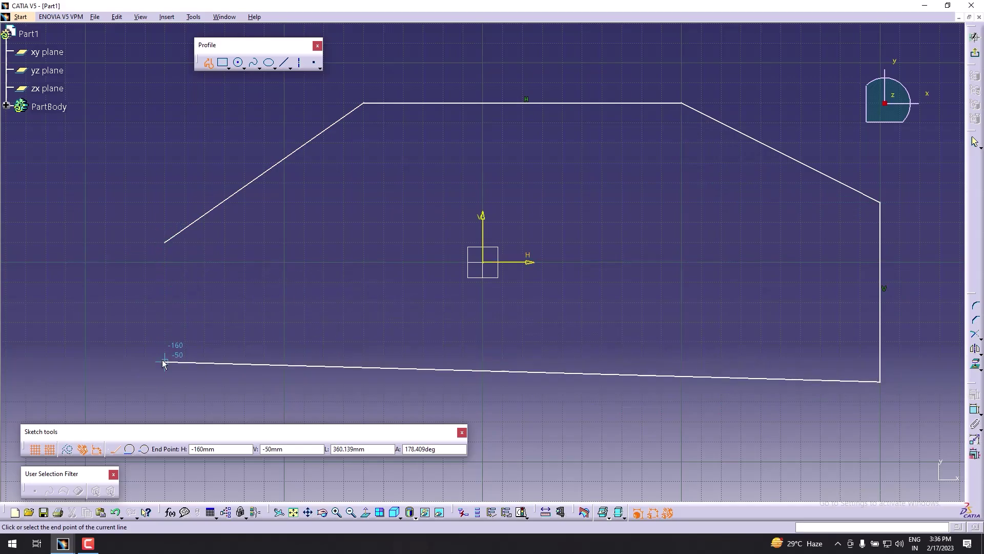
click(164, 382)
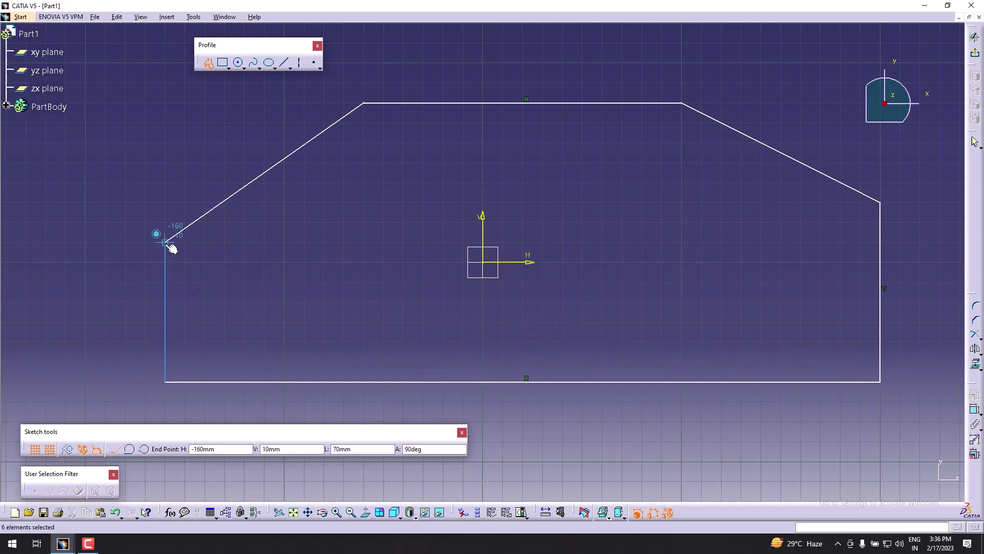
click(164, 242)
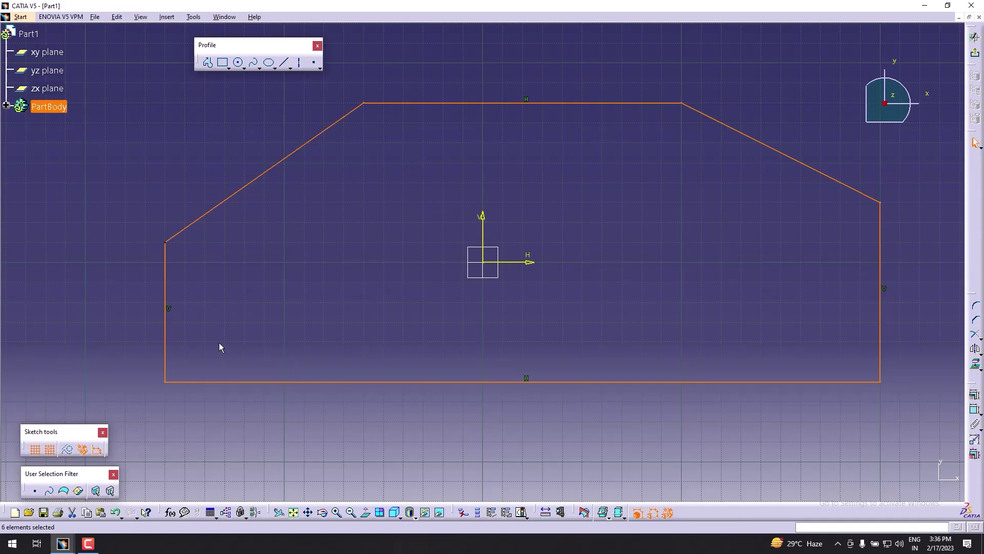
Step: Turn off point snapping and draw an open freehand profile of five lines crossing the closed six-sided shape
click(48, 450)
click(207, 63)
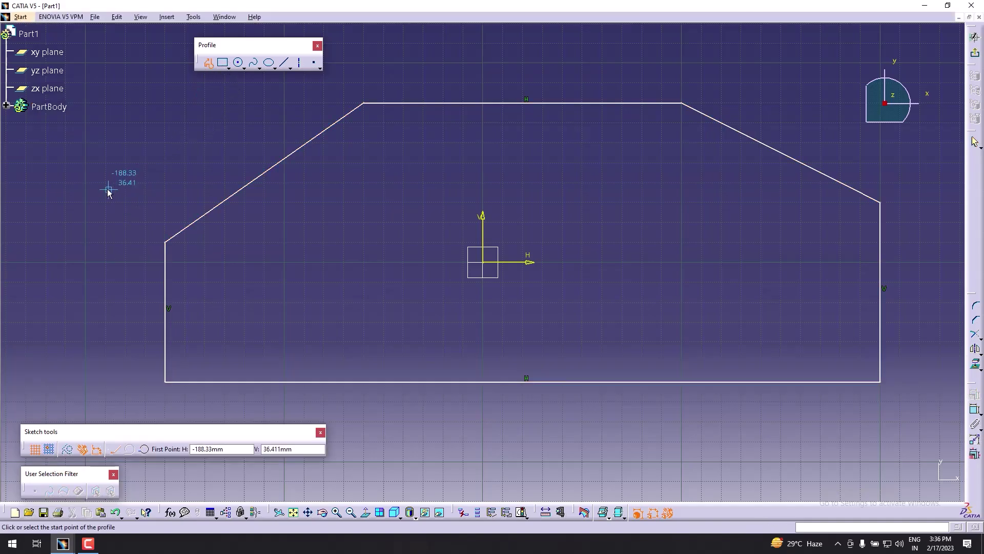
click(109, 189)
click(193, 131)
click(448, 195)
click(699, 247)
click(313, 274)
click(313, 227)
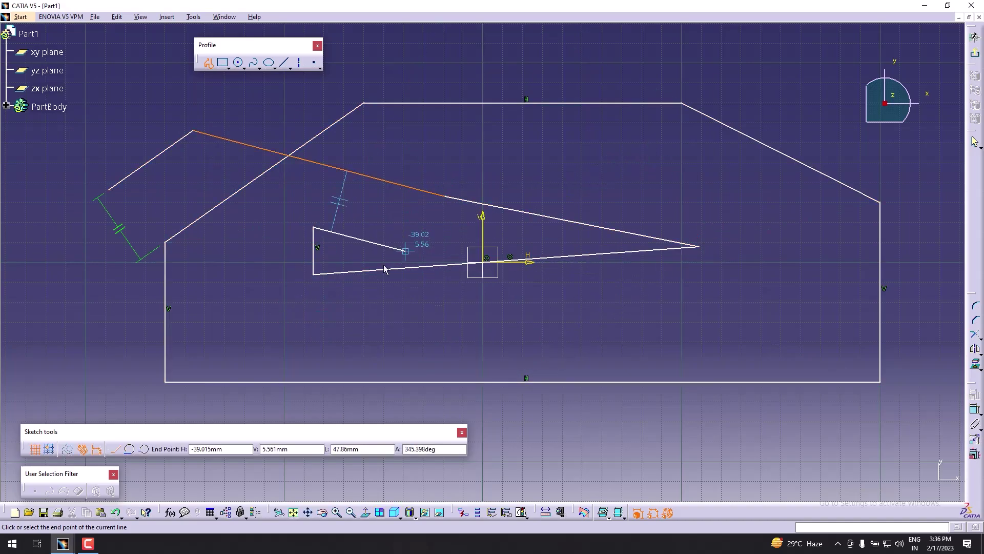
key(Escape)
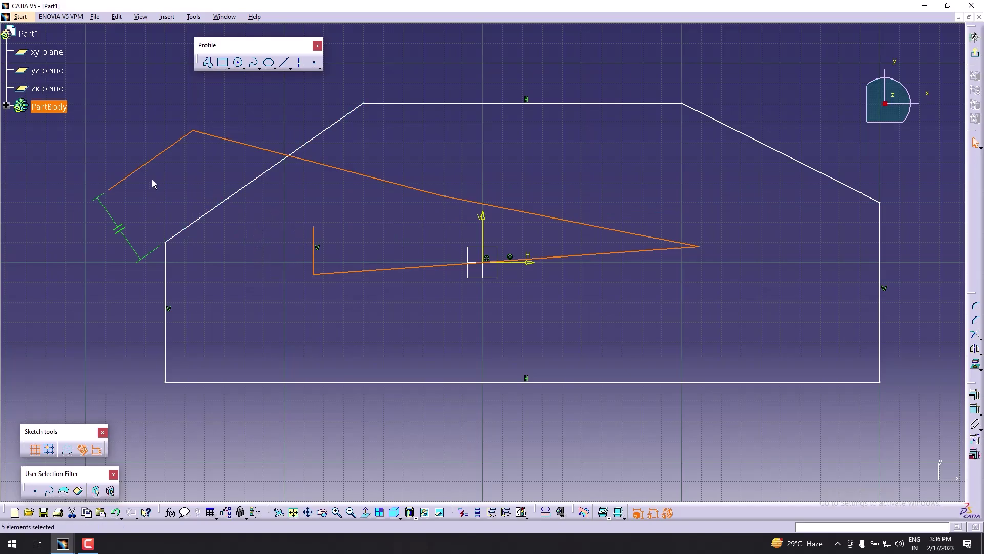
Step: Hide the sketch grid and clear the current selection
click(34, 449)
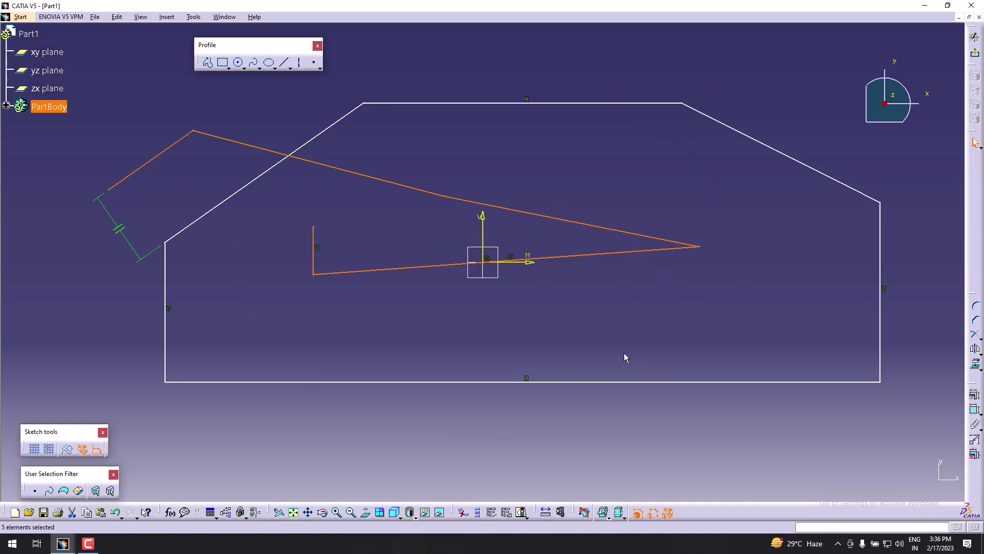
click(646, 336)
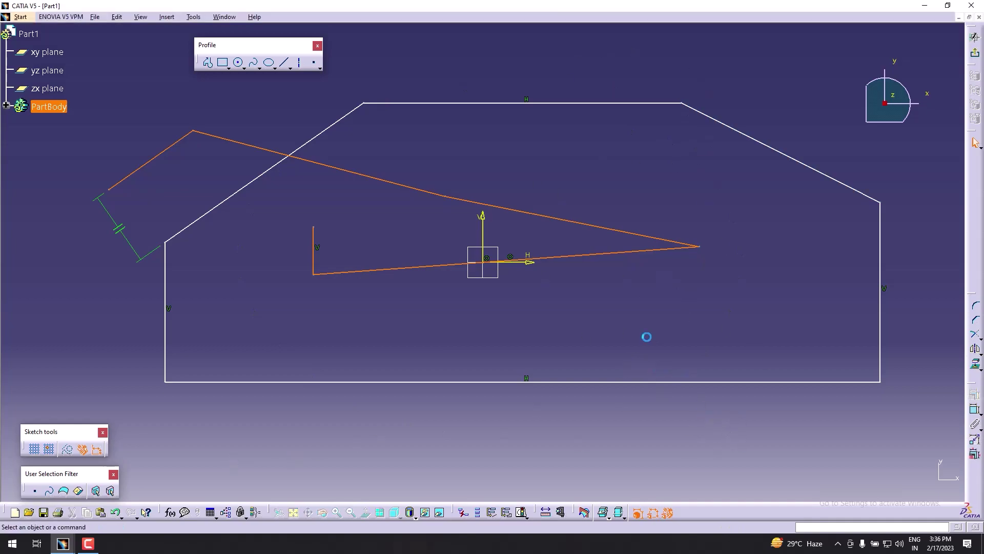
Step: Select all lines of both profiles and delete them from the sketch
click(589, 103)
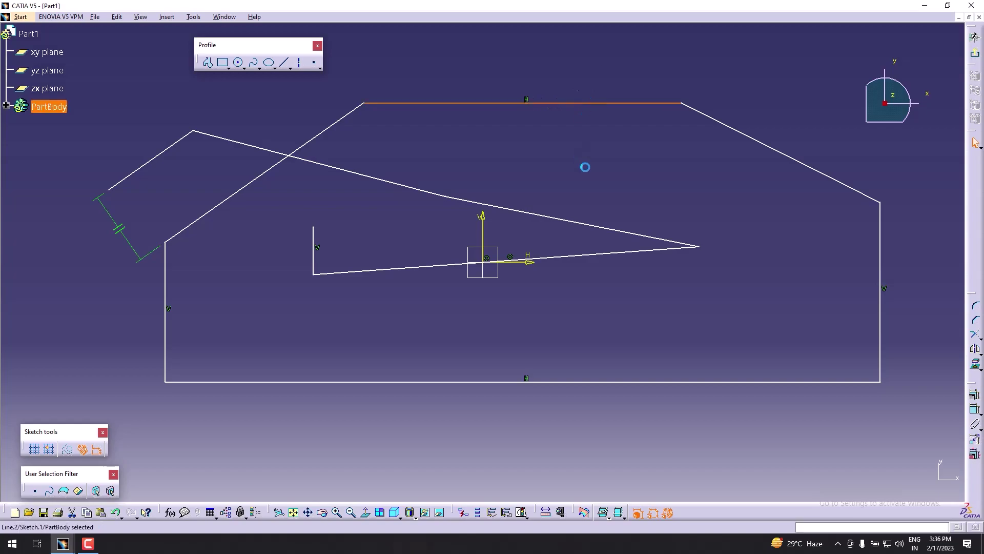
drag(533, 87, 902, 436)
click(579, 256)
ctrl+click(587, 225)
ctrl+click(717, 120)
ctrl+click(637, 104)
ctrl+click(315, 142)
ctrl+click(231, 142)
ctrl+click(179, 143)
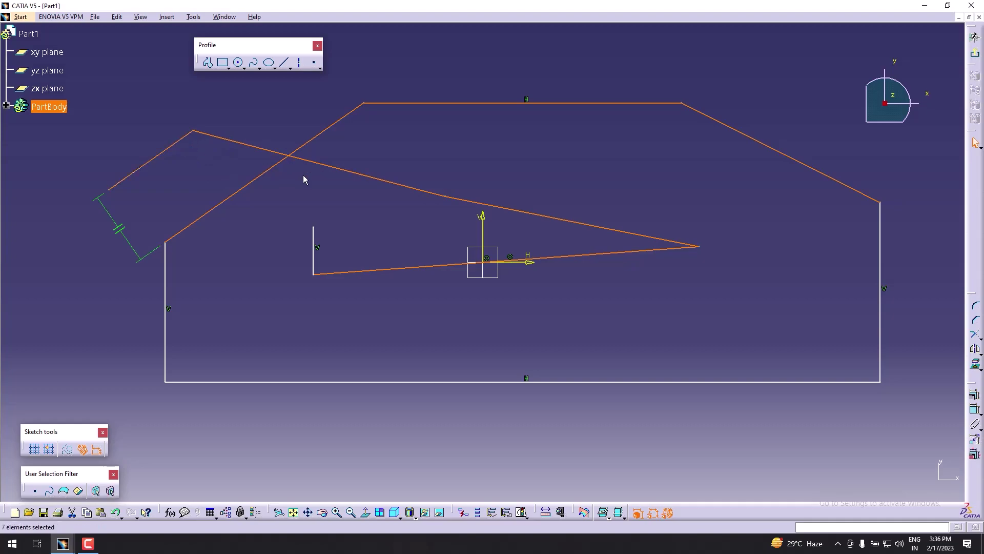
ctrl+click(314, 260)
ctrl+click(169, 294)
ctrl+click(205, 381)
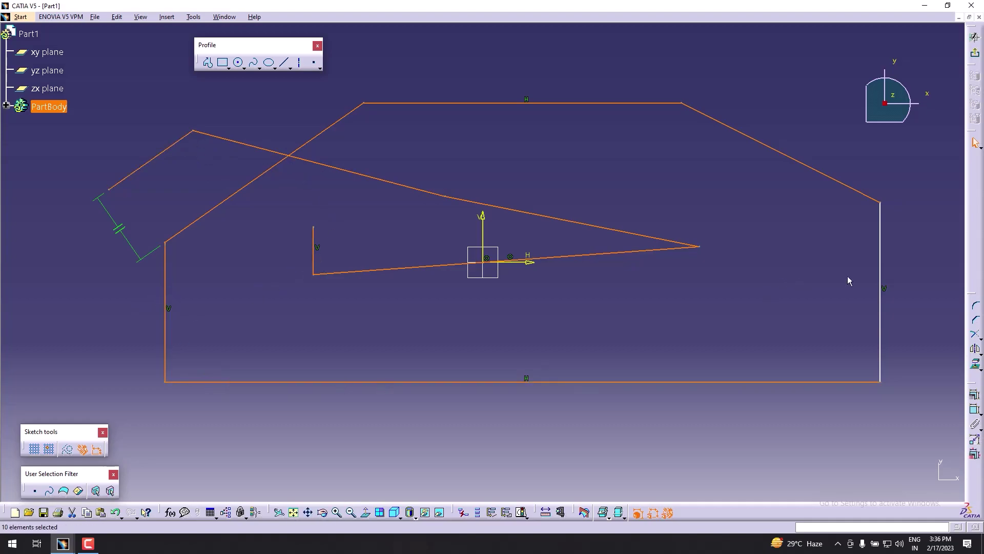
ctrl+click(887, 268)
key(Delete)
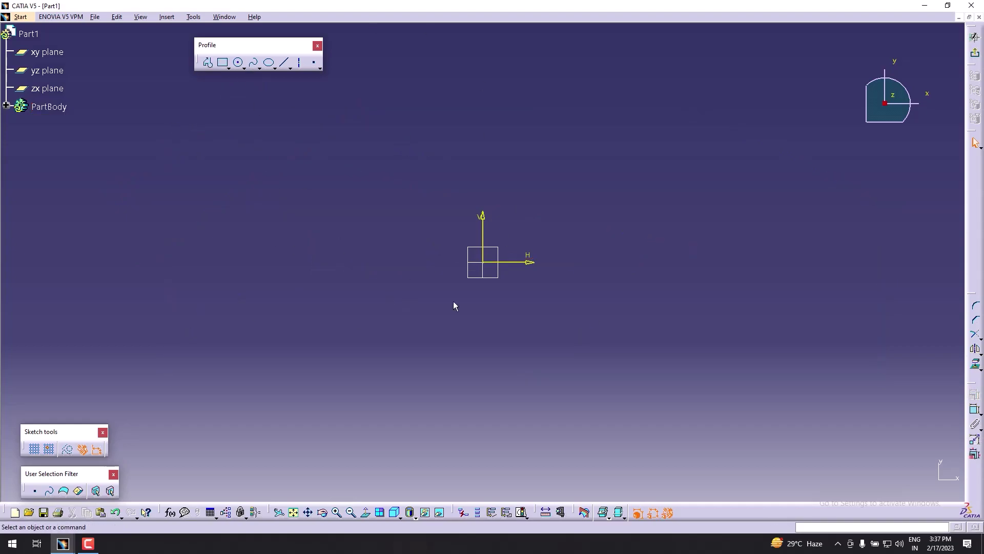
Step: Draw a two-point rectangle from the sketch origin into the first quadrant
click(224, 69)
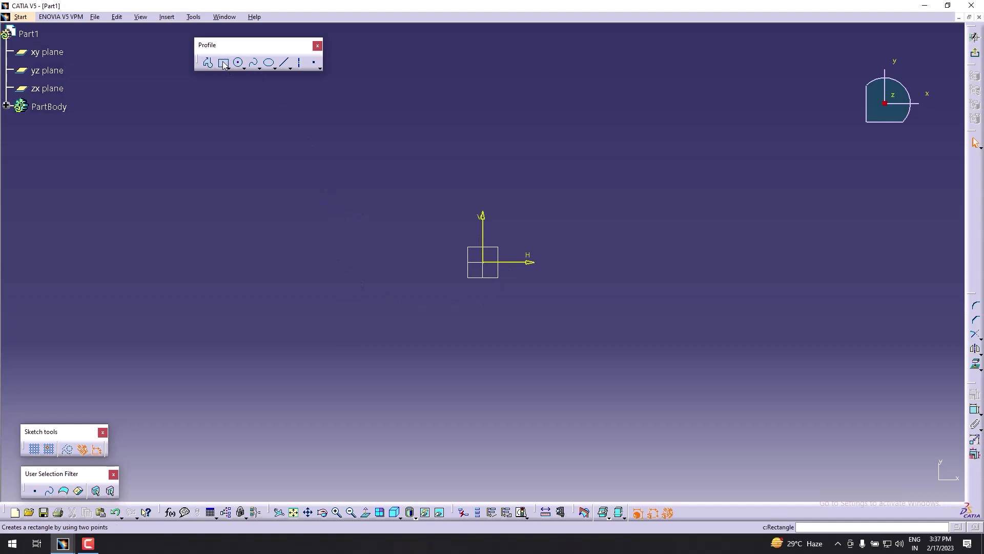
click(224, 64)
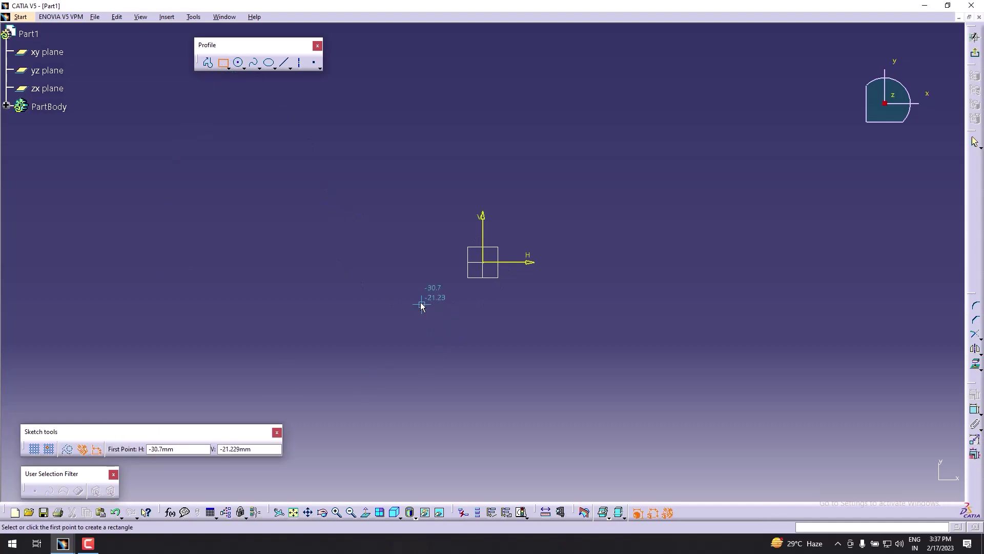
click(484, 262)
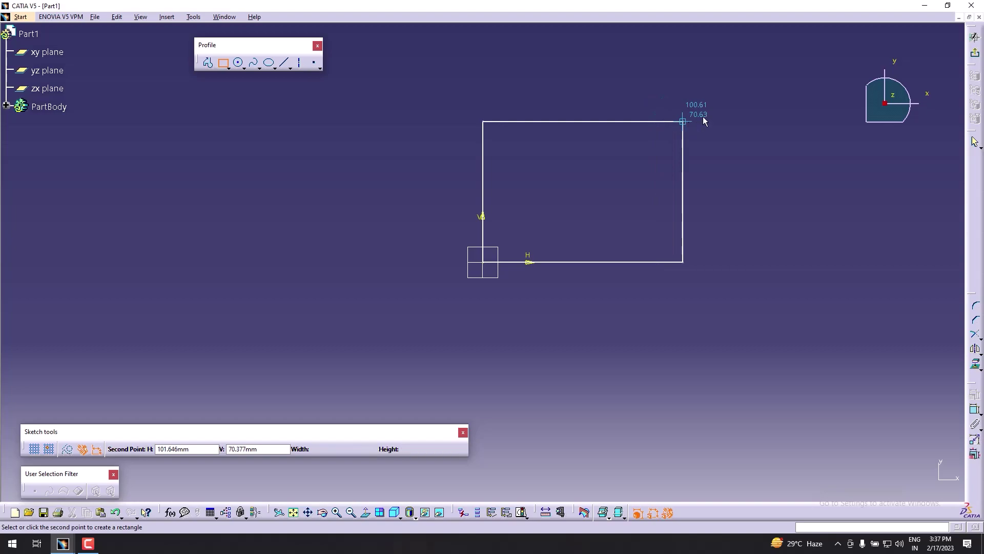
click(746, 75)
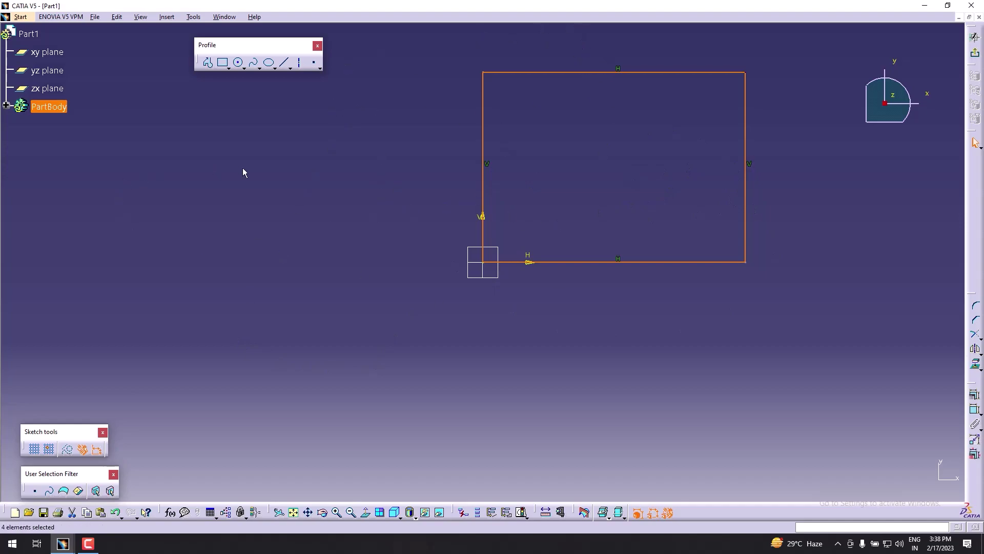
click(440, 247)
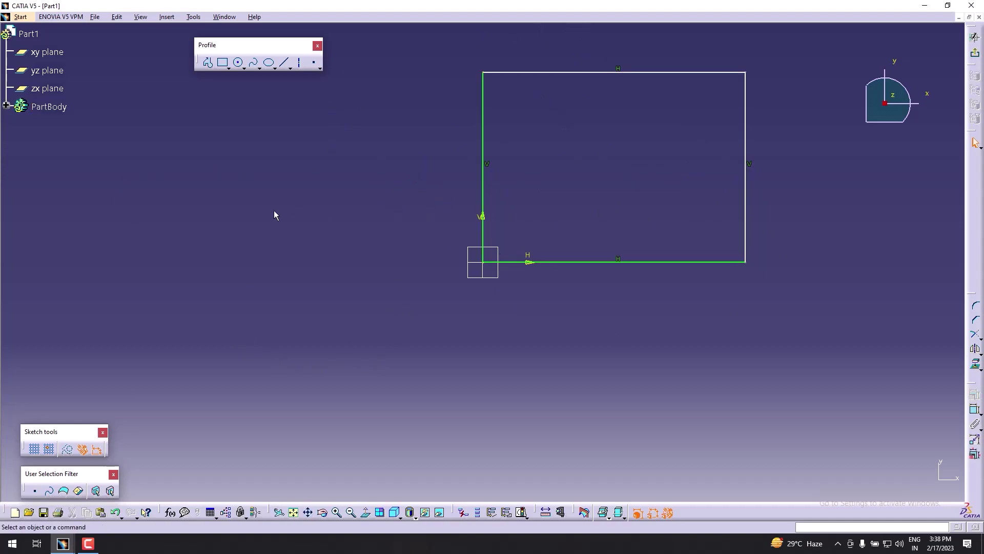
Step: Draw a circle centred on the sketch origin with a radius of 50 mm
click(239, 63)
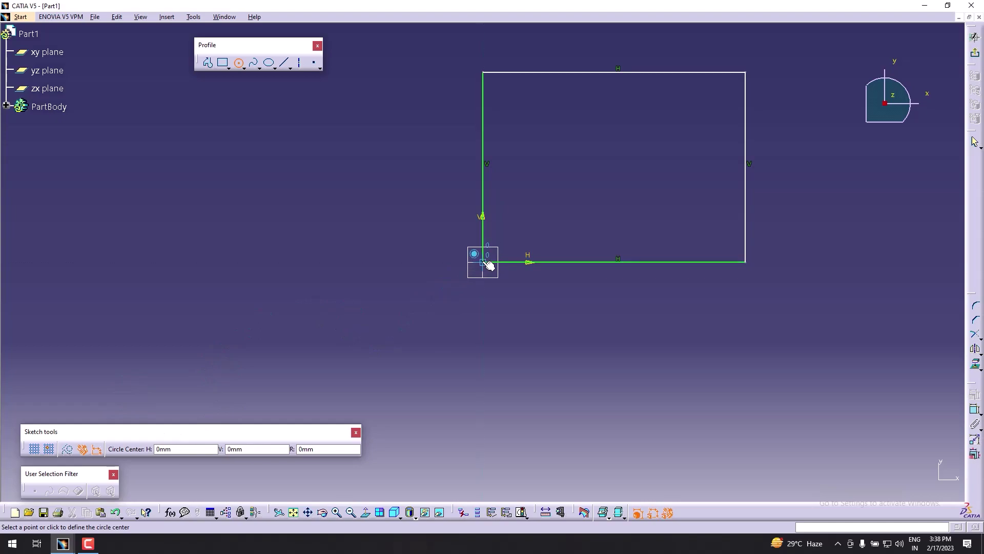
click(484, 263)
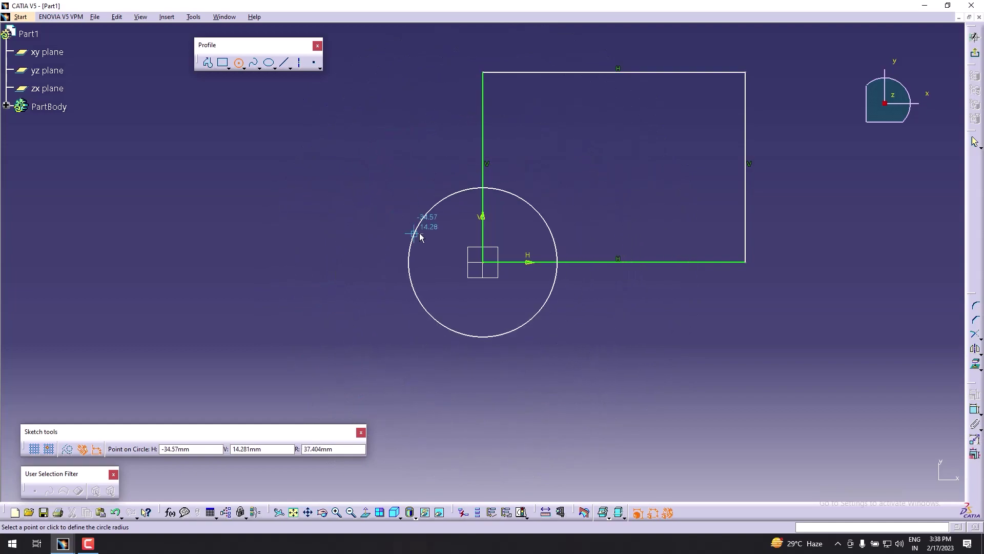
click(342, 449)
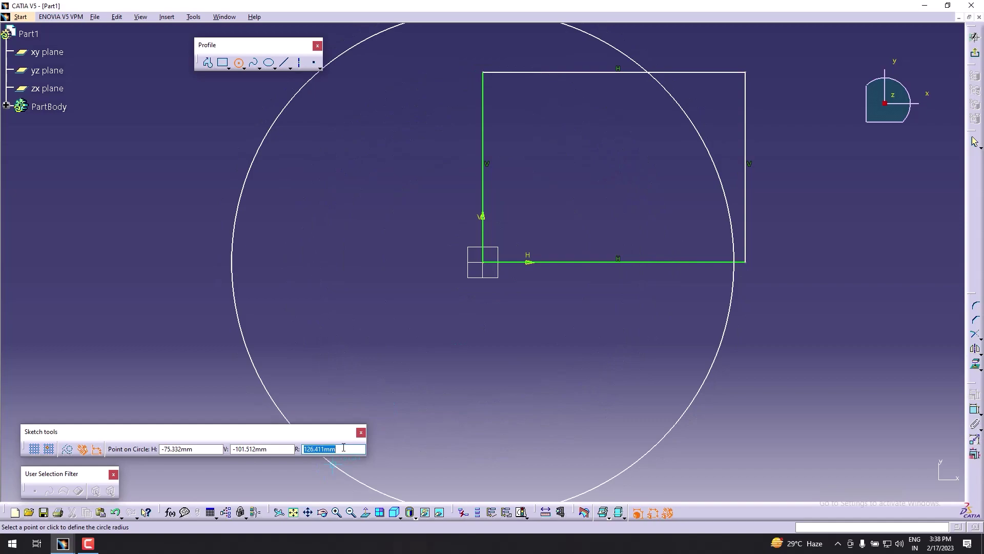
text(50)
key(Return)
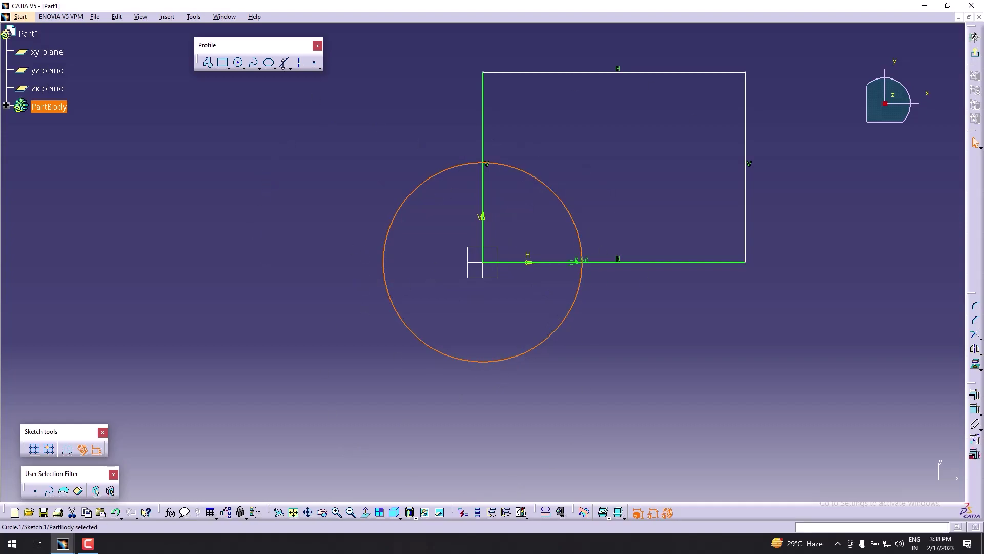
Step: Draw a large closed spline through seven points around the circle and rectangle, returning to its start point before closing it
click(256, 64)
click(41, 278)
click(335, 155)
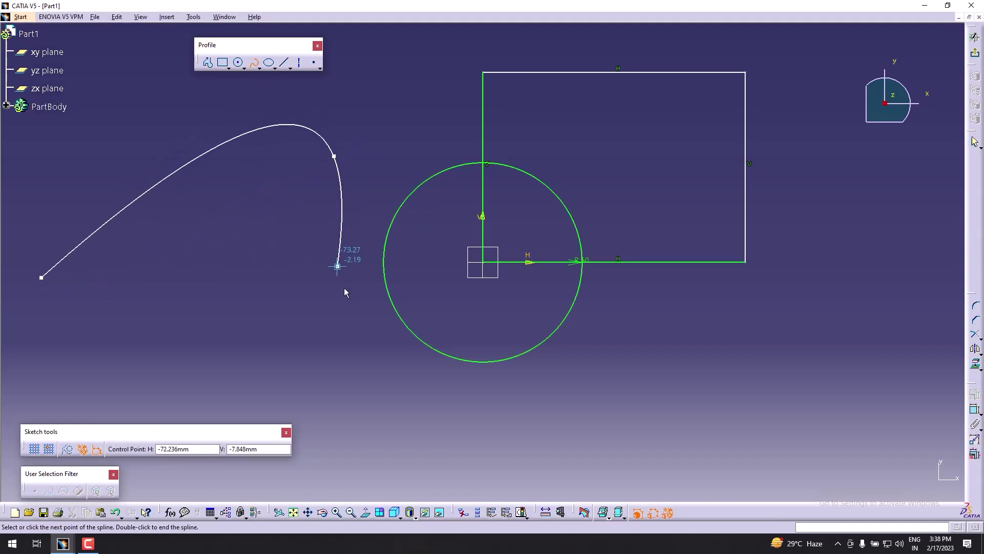
click(368, 372)
click(758, 312)
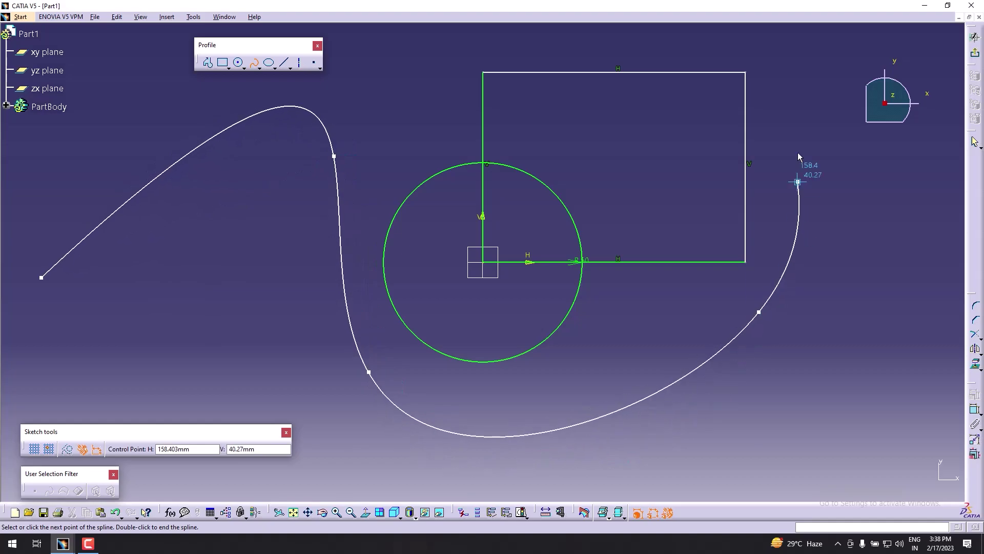
click(777, 65)
click(441, 62)
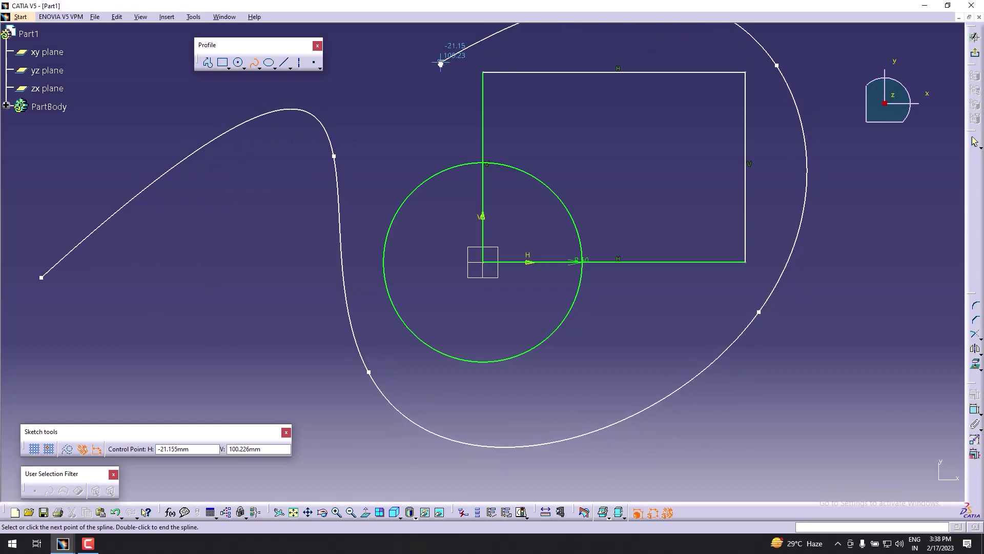
click(197, 95)
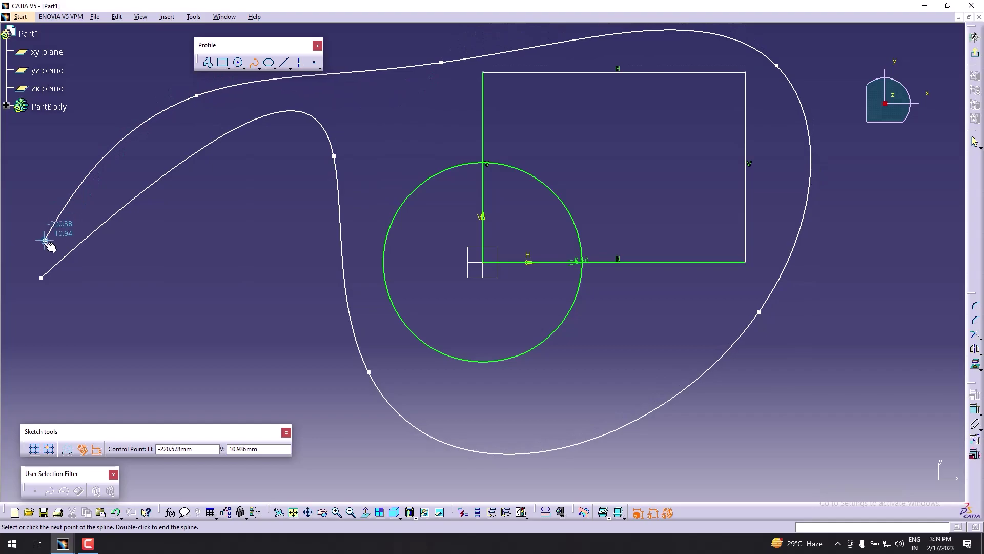
click(42, 277)
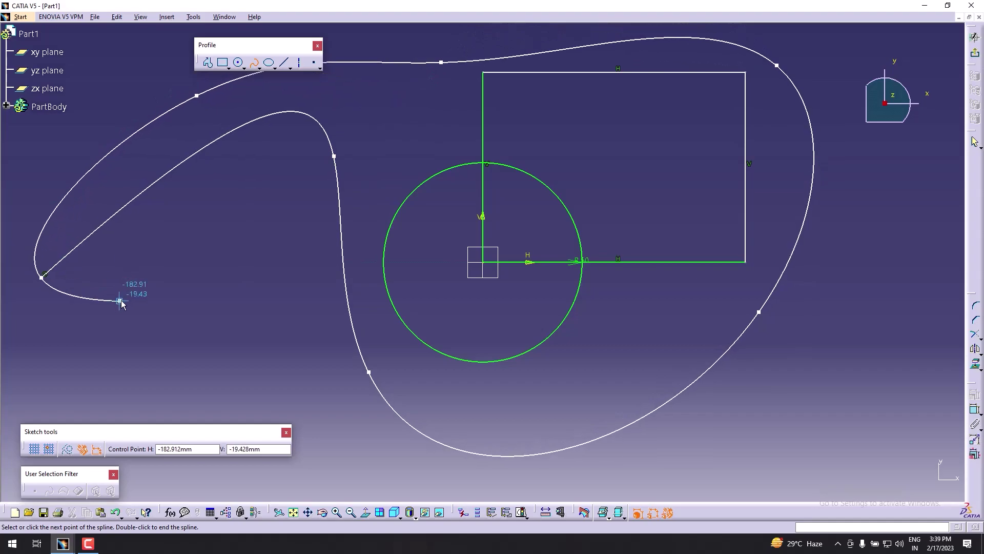
right_click(138, 279)
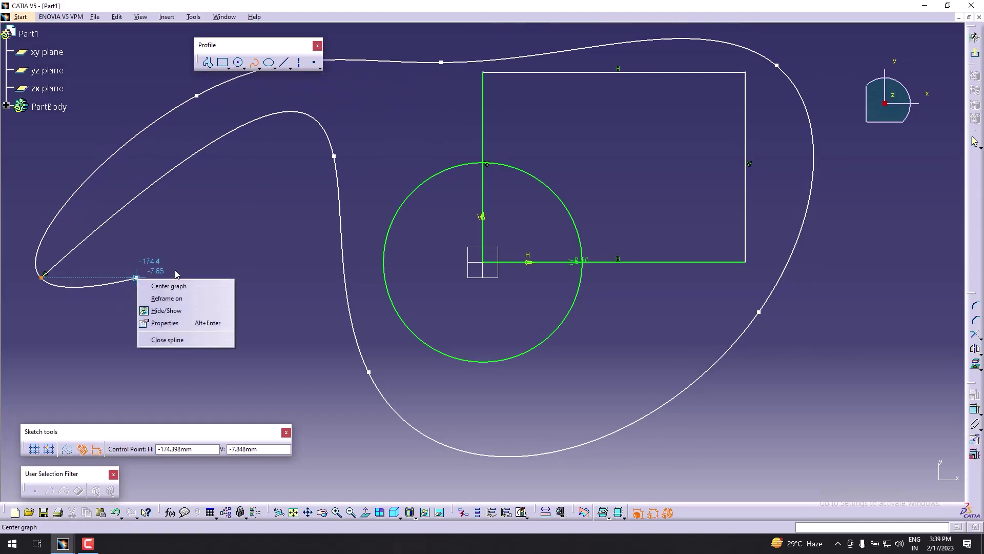
click(180, 340)
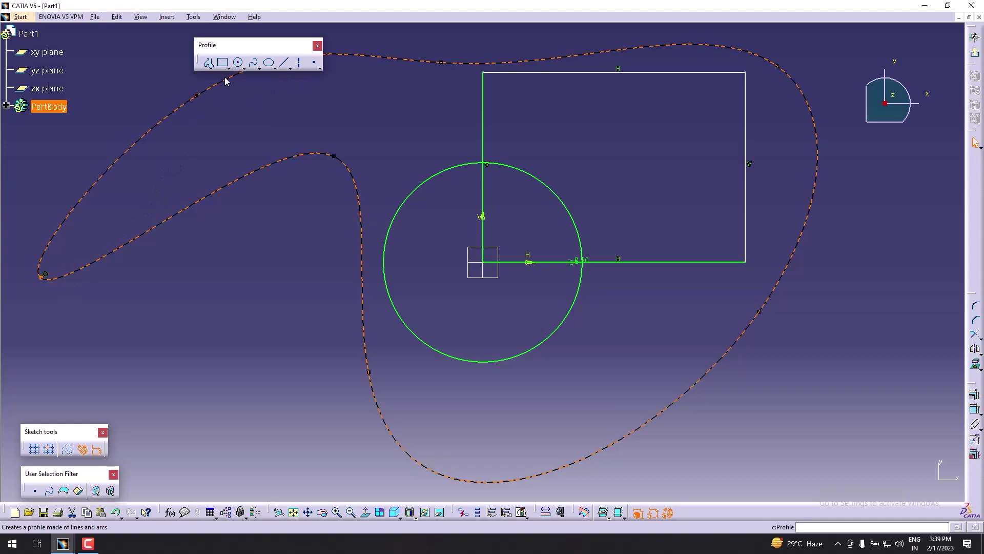
Step: Draw a small closed spline through three points to the left of the origin circle, inside the hollow of the large spline
click(253, 62)
click(122, 321)
click(215, 244)
click(273, 349)
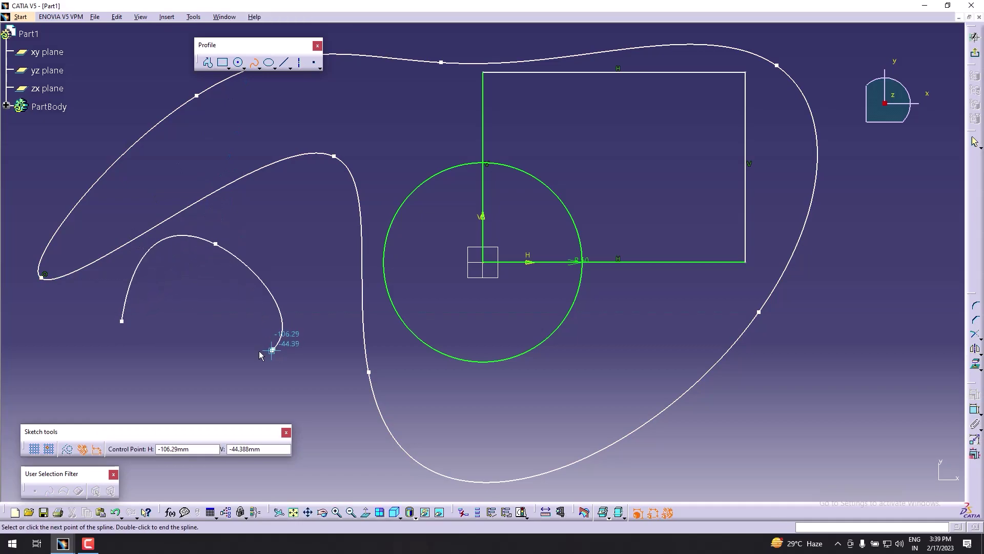
right_click(138, 338)
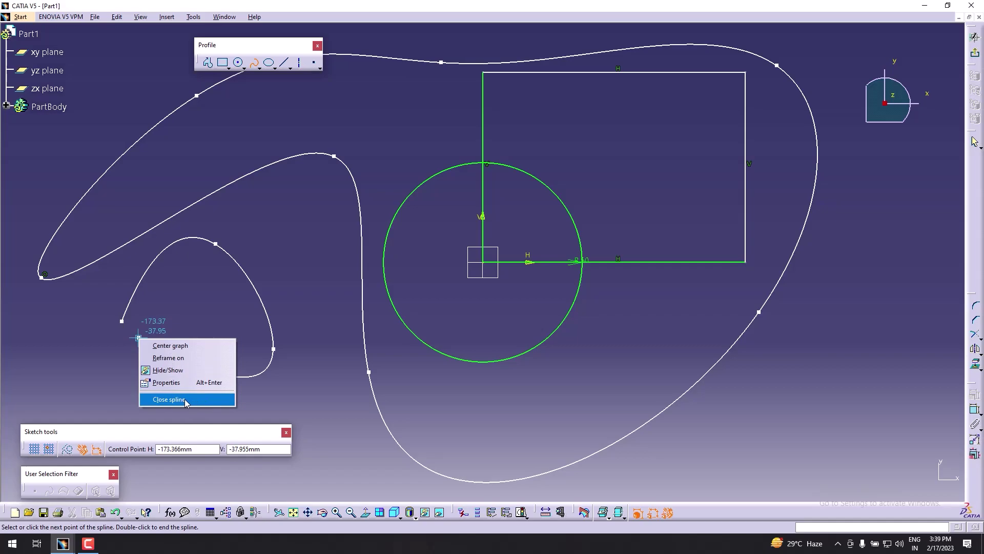
click(186, 399)
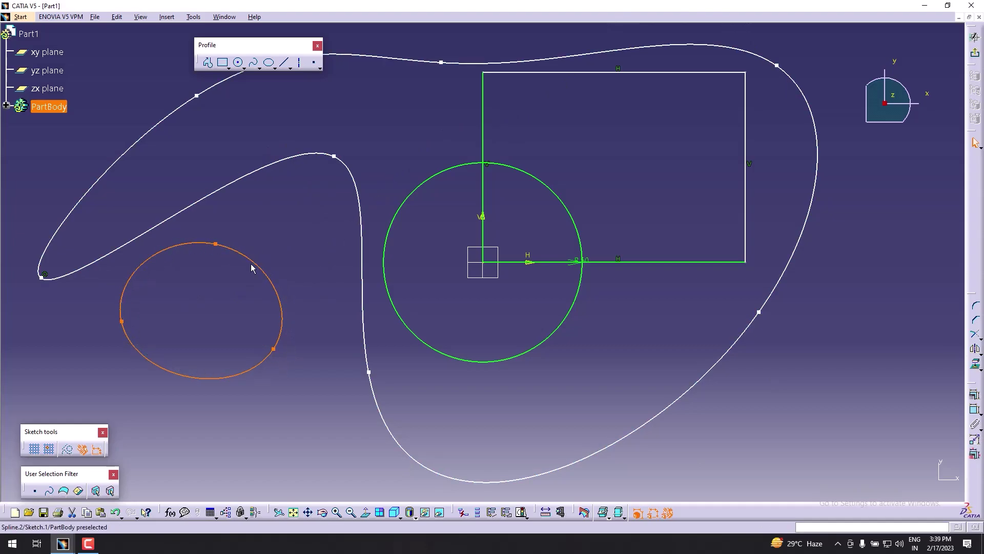
click(271, 274)
click(276, 352)
Step: Try a closed spline through the rectangle's upper-left corner, an interior point and its lower-right corner, and undo it
click(253, 62)
click(484, 72)
click(639, 117)
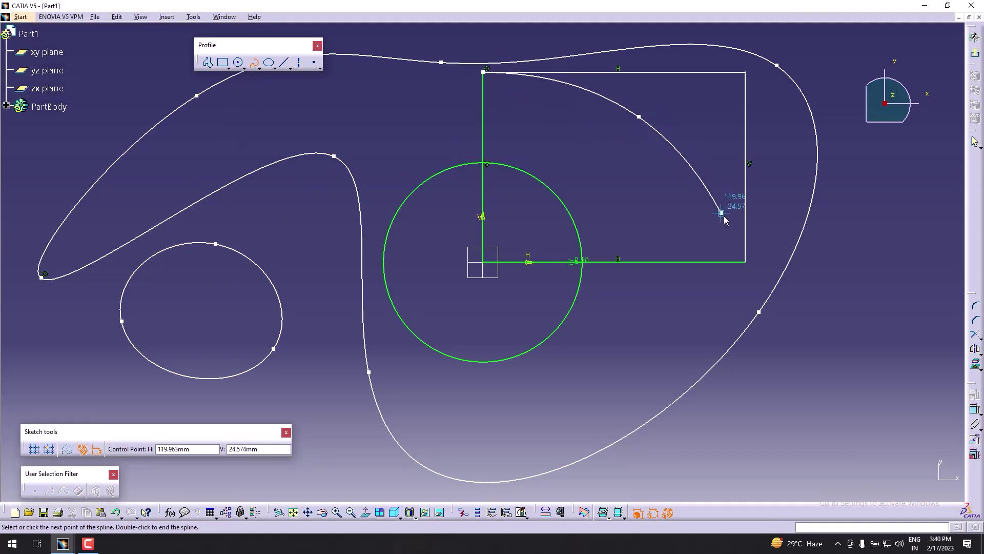
click(747, 263)
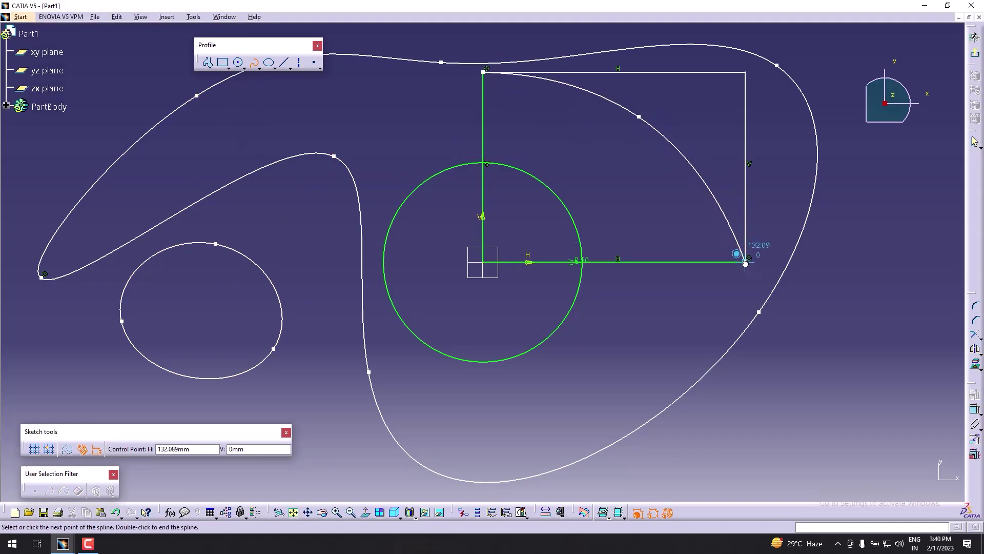
right_click(652, 204)
click(681, 266)
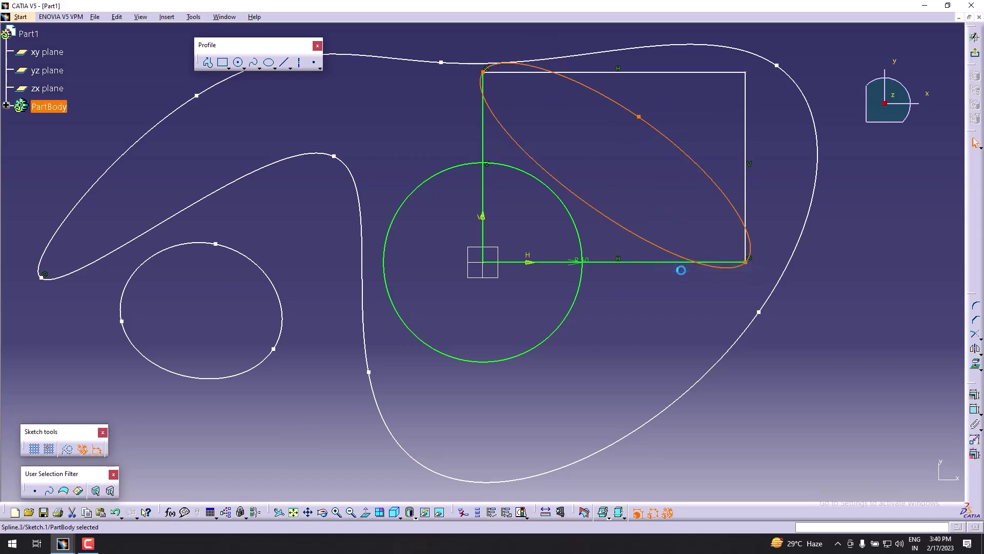
key(ctrl+z)
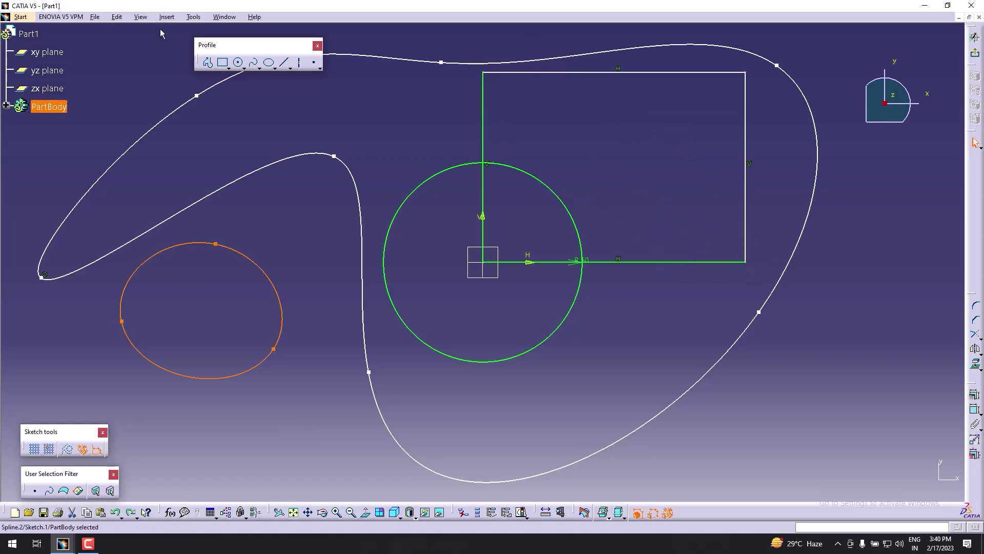
Step: Draw an open spline from the rectangle's upper-left corner through one interior point to its lower-right corner, and deselect it
click(254, 63)
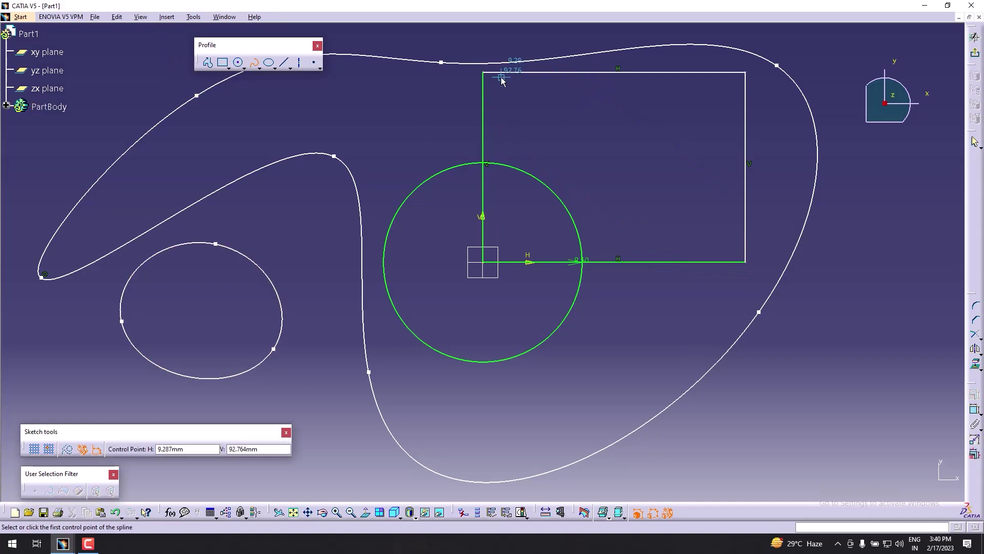
click(483, 72)
click(660, 110)
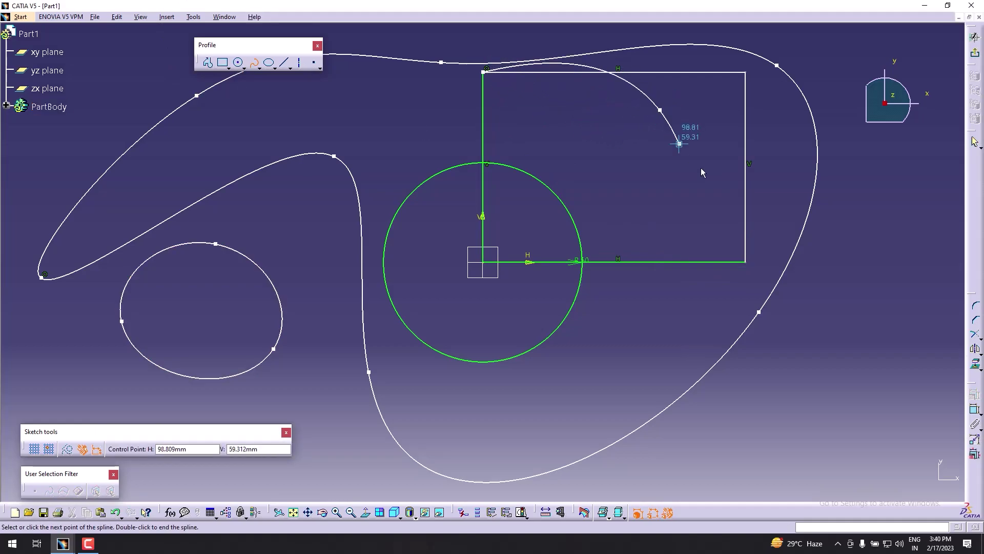
double_click(747, 276)
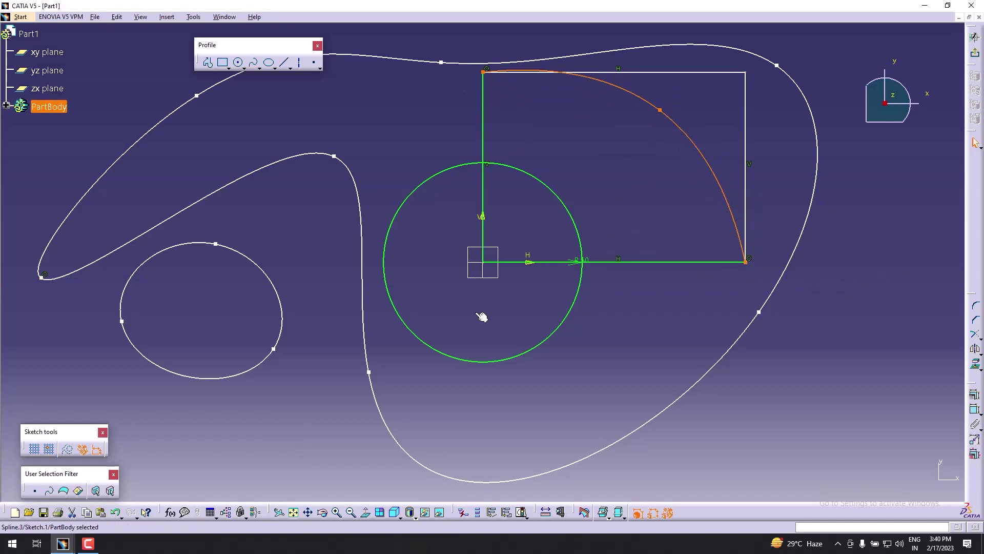
click(418, 125)
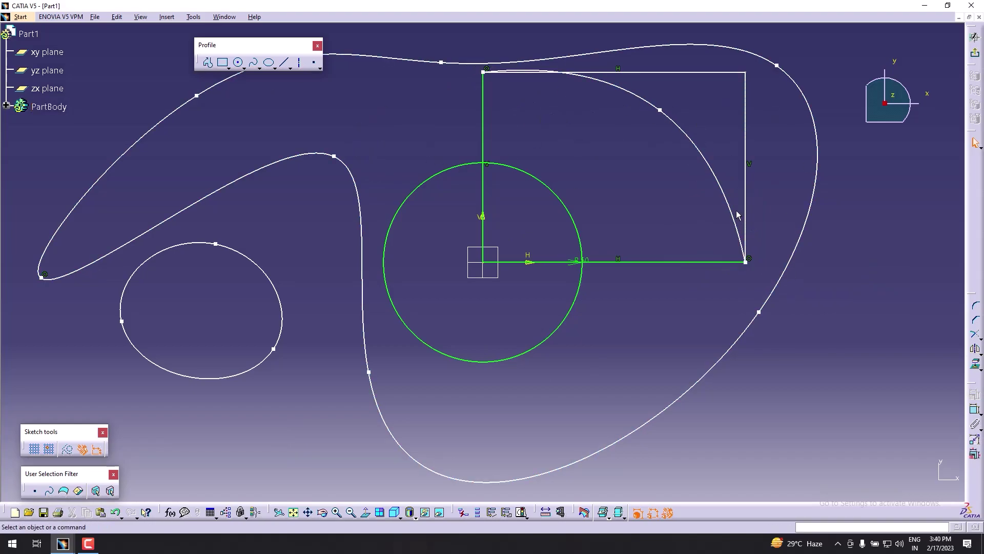
Step: Draw a horizontal ellipse below the rectangle's lower-right corner with a major radius of about 22 mm, and deselect it
click(270, 63)
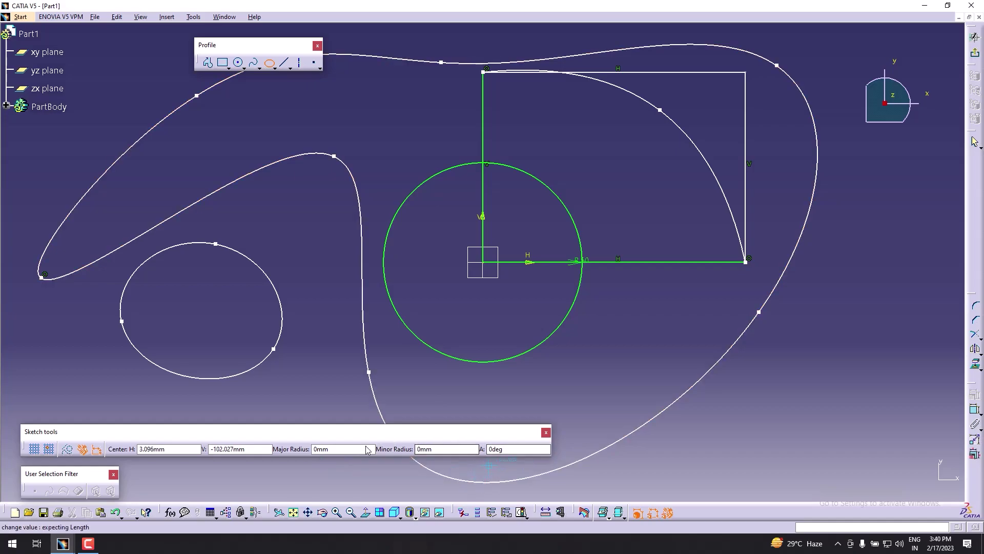
click(765, 378)
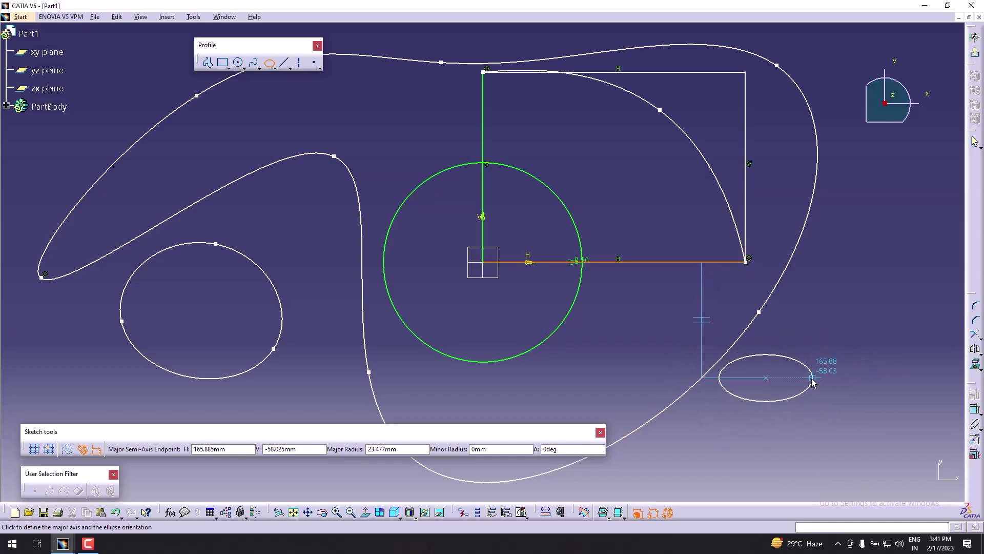
click(809, 378)
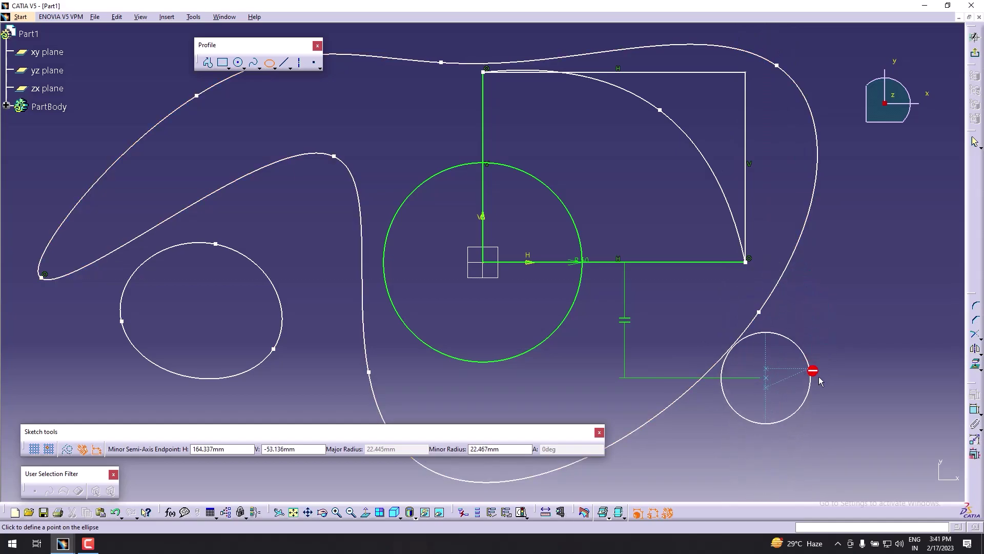
click(767, 355)
click(767, 353)
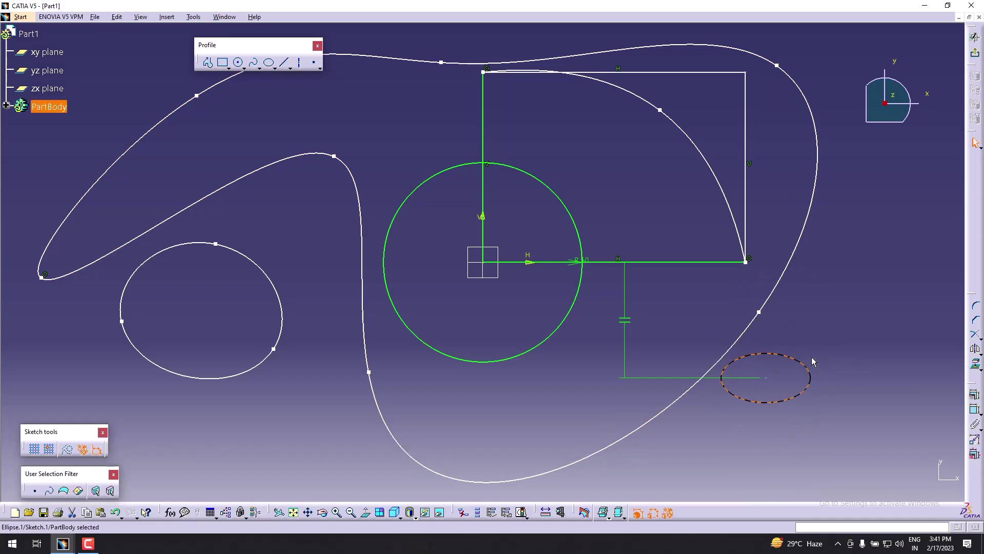
click(794, 391)
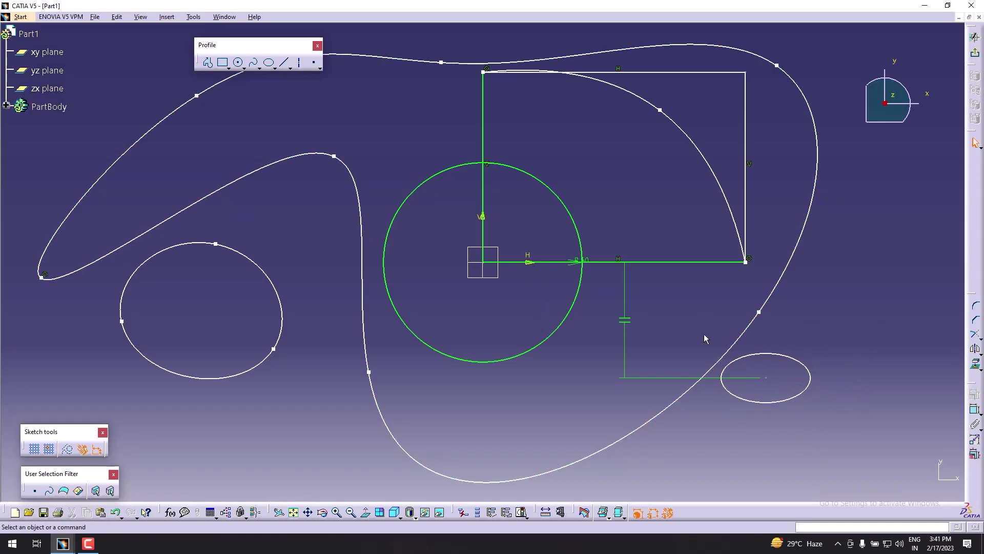
Step: Start a tilted ellipse to the upper left of the circle with a major radius of about 24 mm, entering a 25 mm minor radius
click(270, 63)
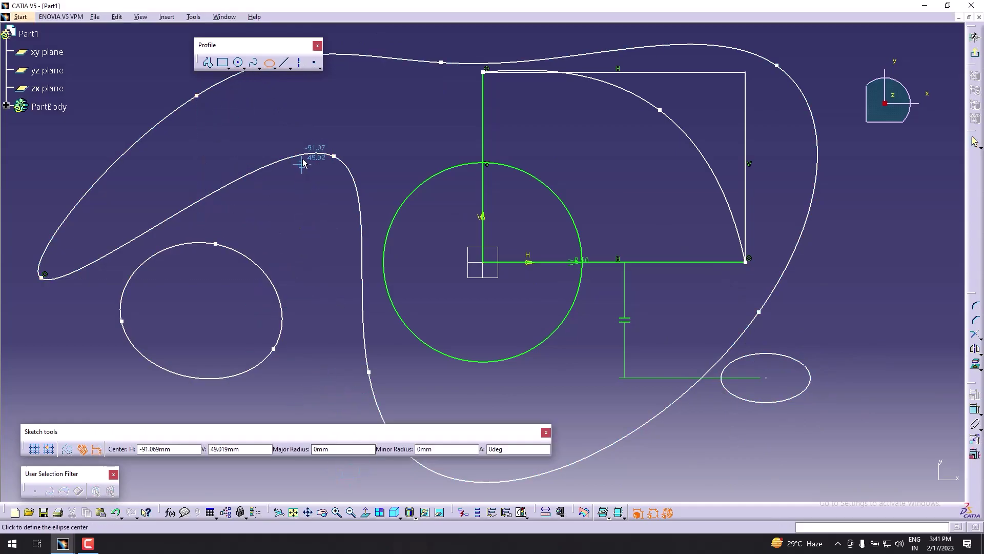
click(358, 96)
click(399, 66)
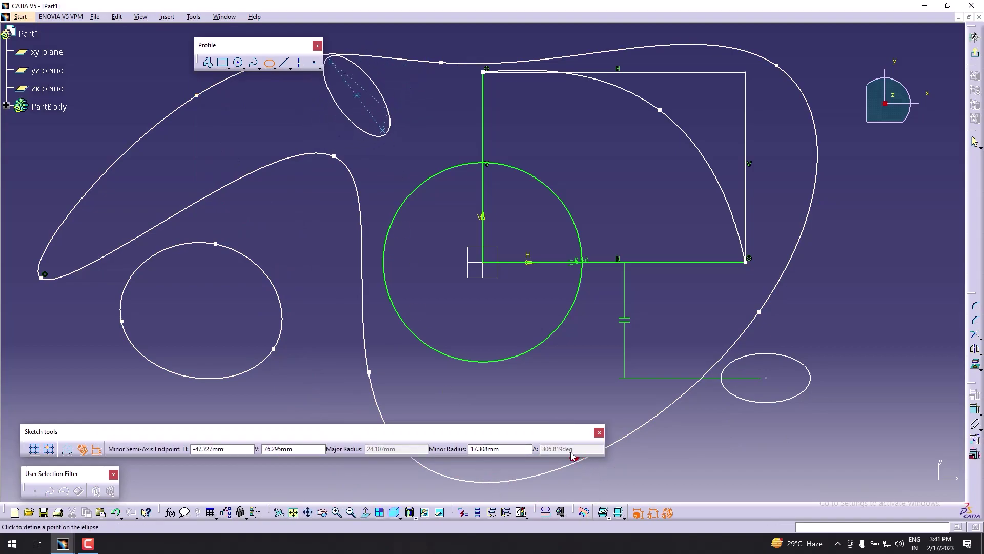
double_click(517, 451)
text(25)
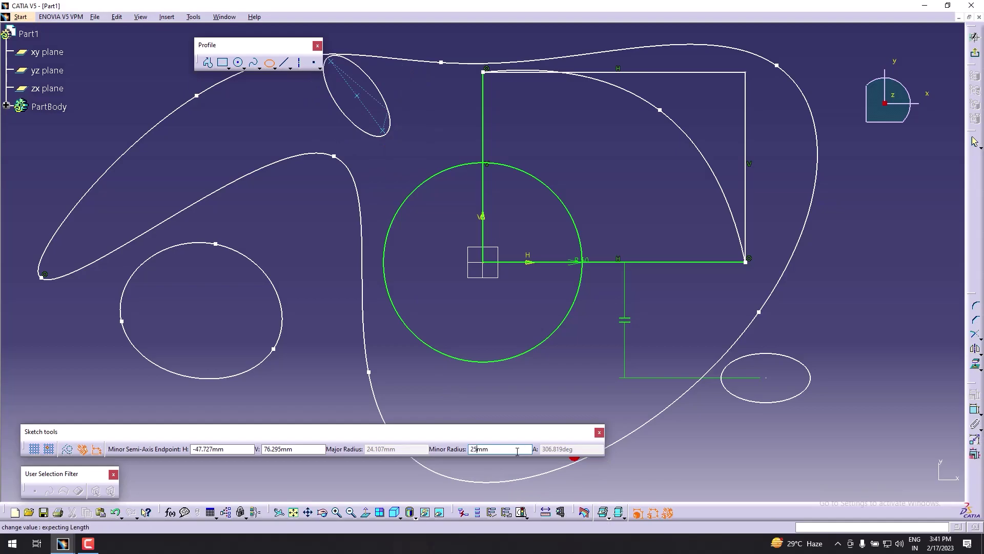
key(Return)
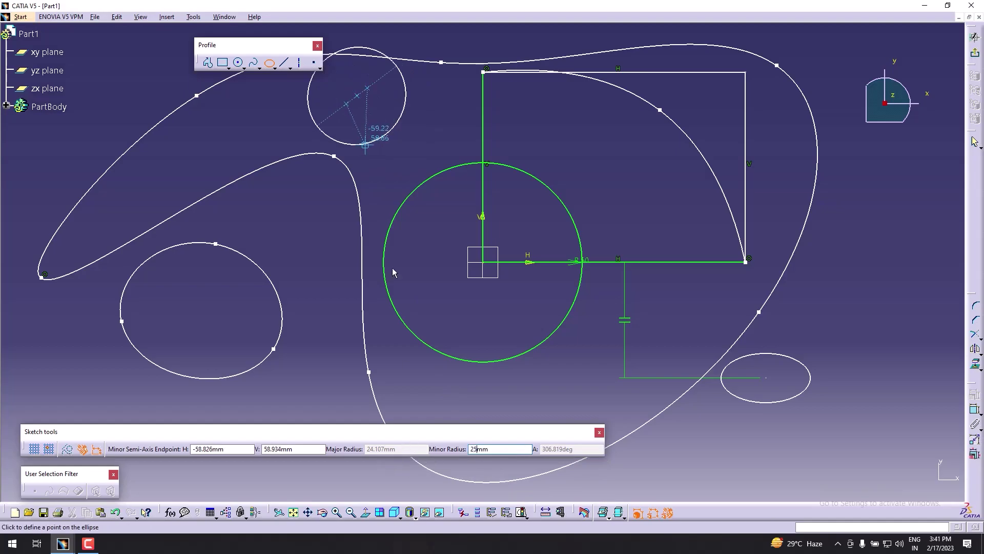
Step: Set the tilted ellipse's minor radius to 15 mm to complete it, and deselect it
double_click(467, 449)
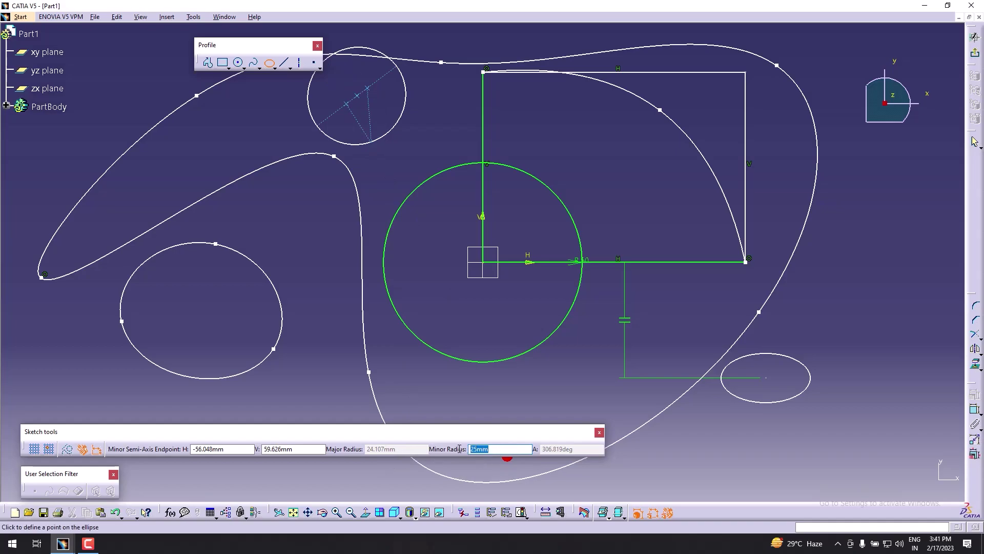
text(15)
key(Return)
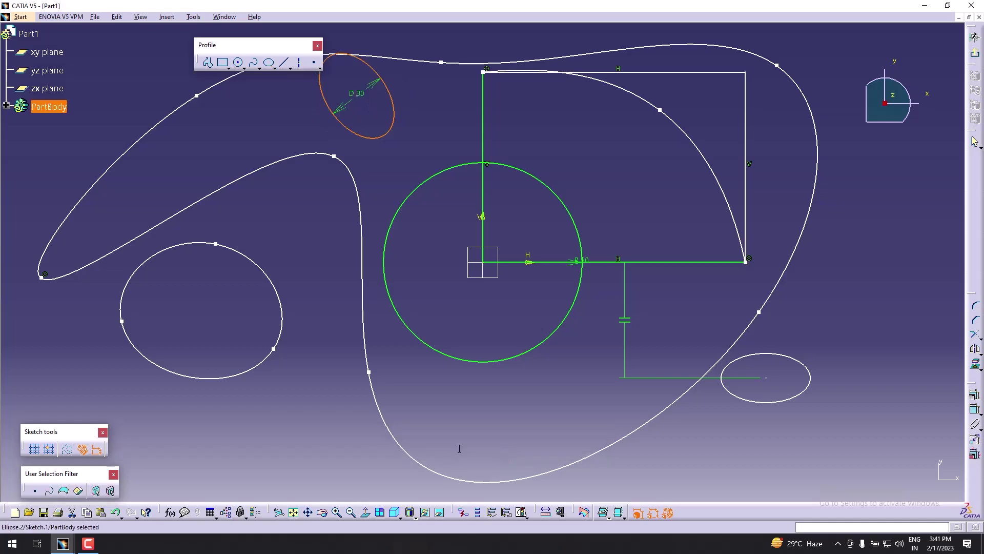
click(402, 98)
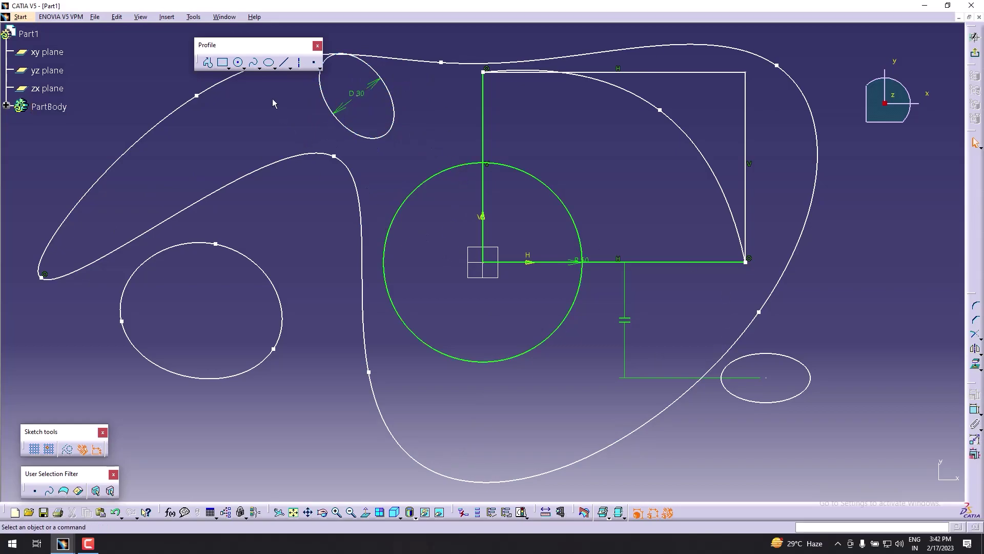
Step: Draw a horizontal line above the circle from about H -147 mm, V 53 mm to a point inside the rectangle
click(286, 63)
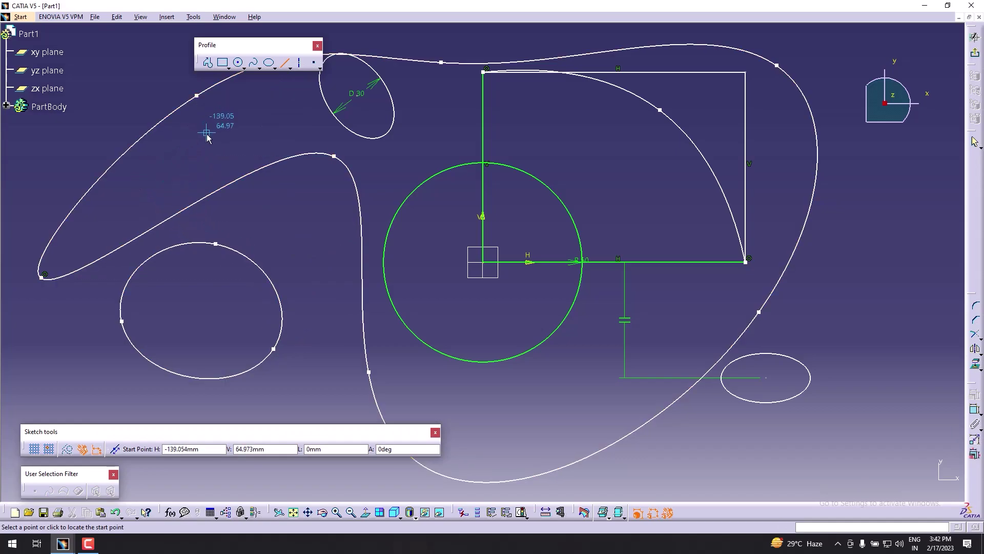
click(196, 155)
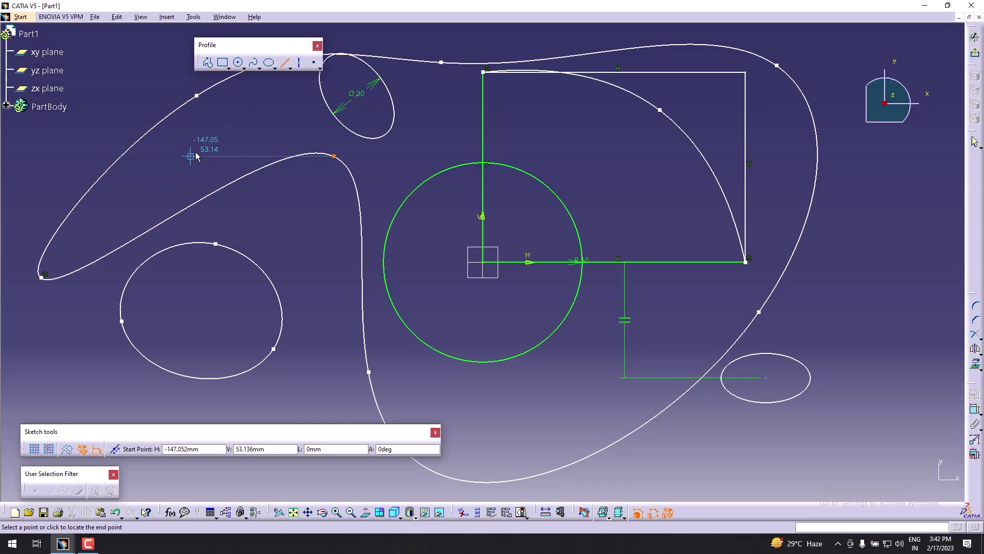
click(653, 156)
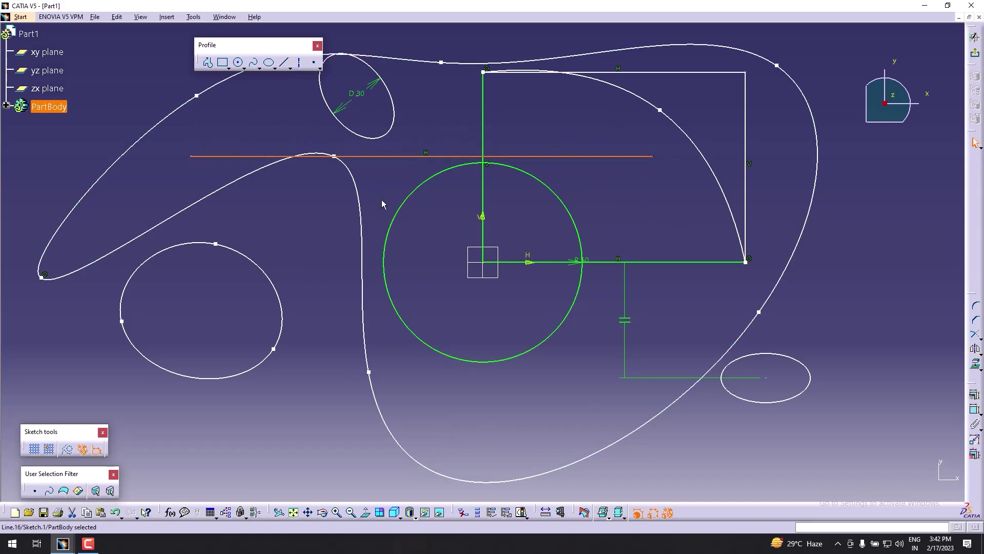
Step: Decline converting the horizontal line into an axis, draw a vertical axis upward from about H 195 mm, V -88 mm instead, and deselect it
click(300, 63)
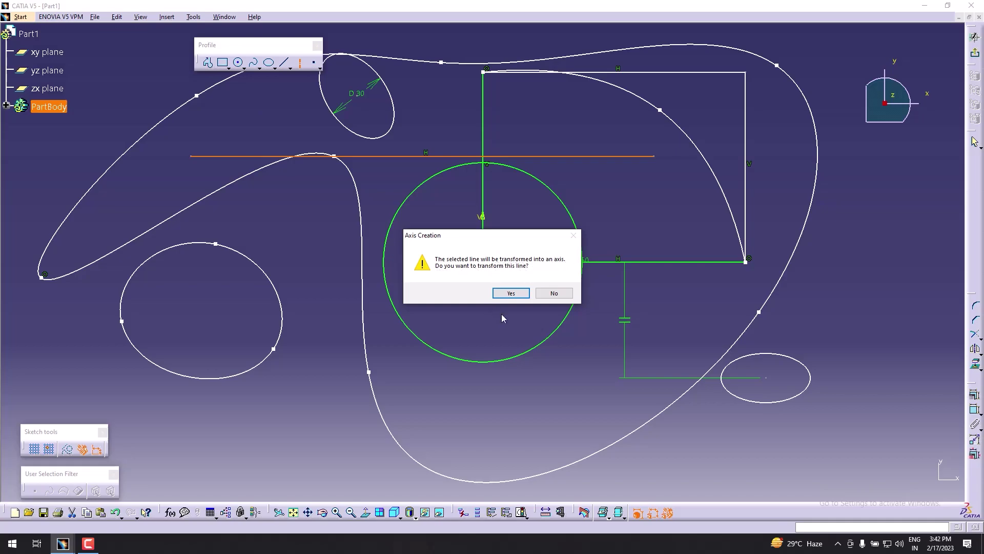
click(555, 293)
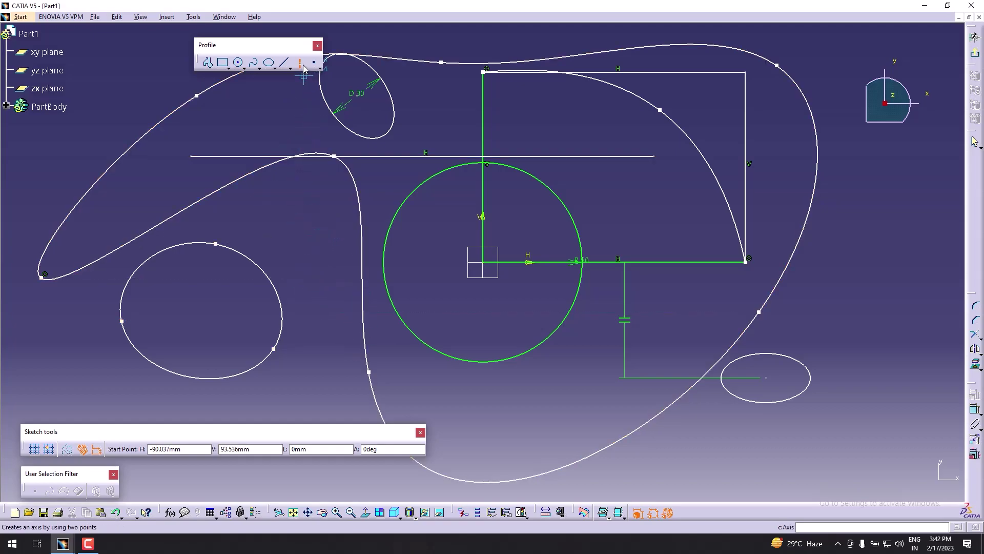
click(869, 436)
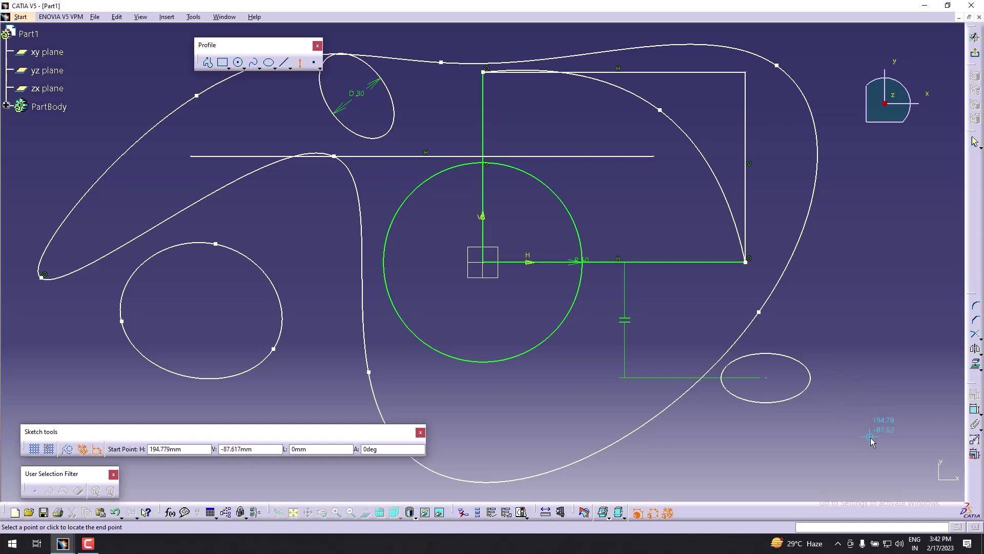
click(870, 206)
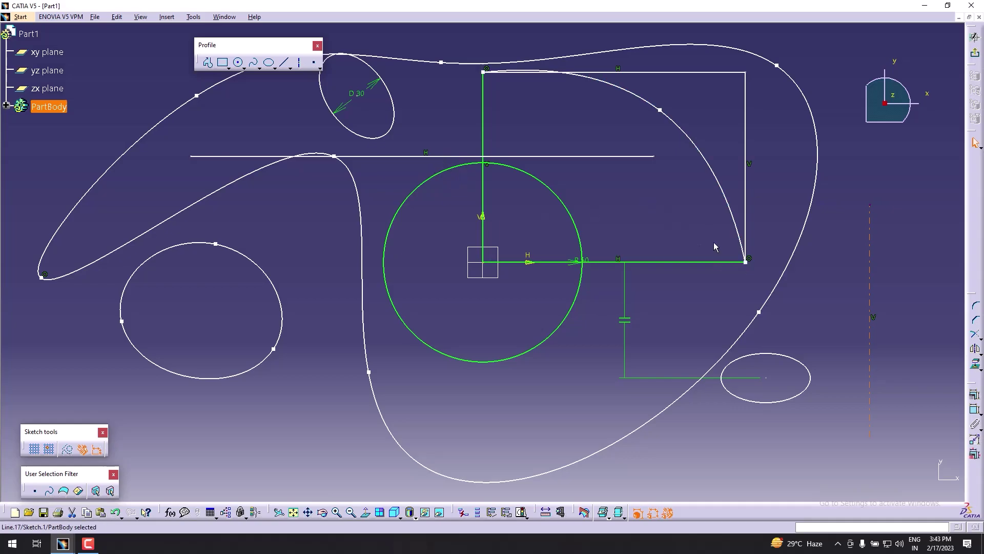
click(660, 330)
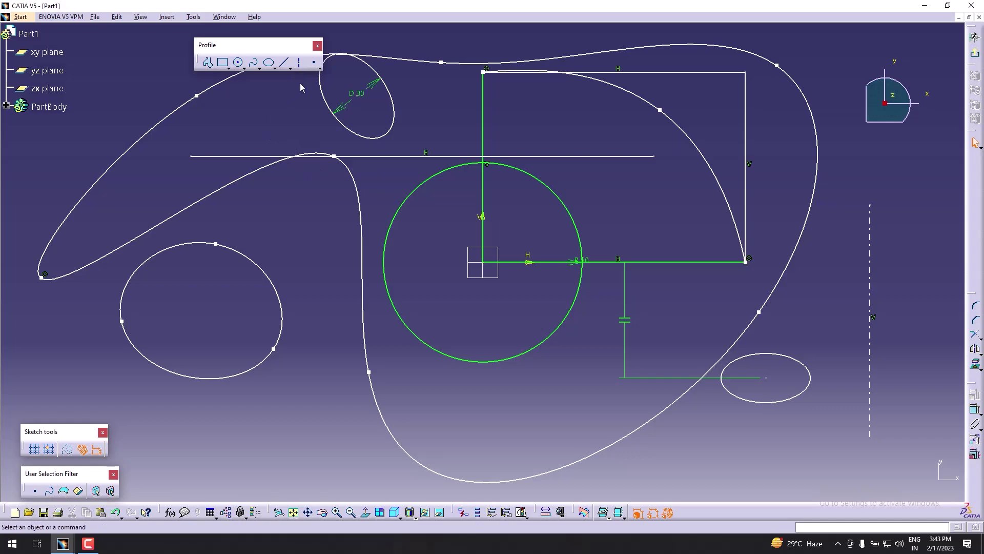
Step: Transform the horizontal line above the circle into an axis, and deselect it
click(379, 157)
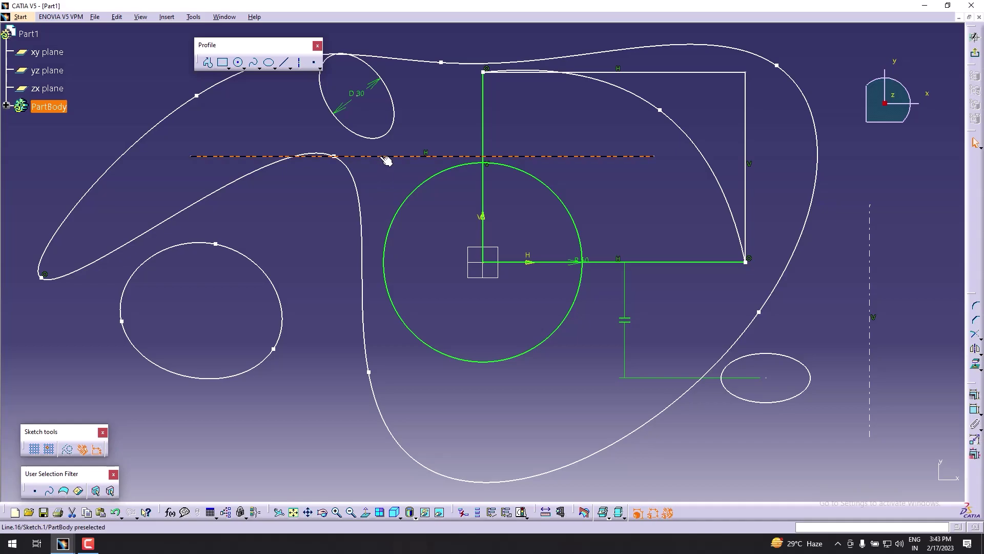
click(300, 64)
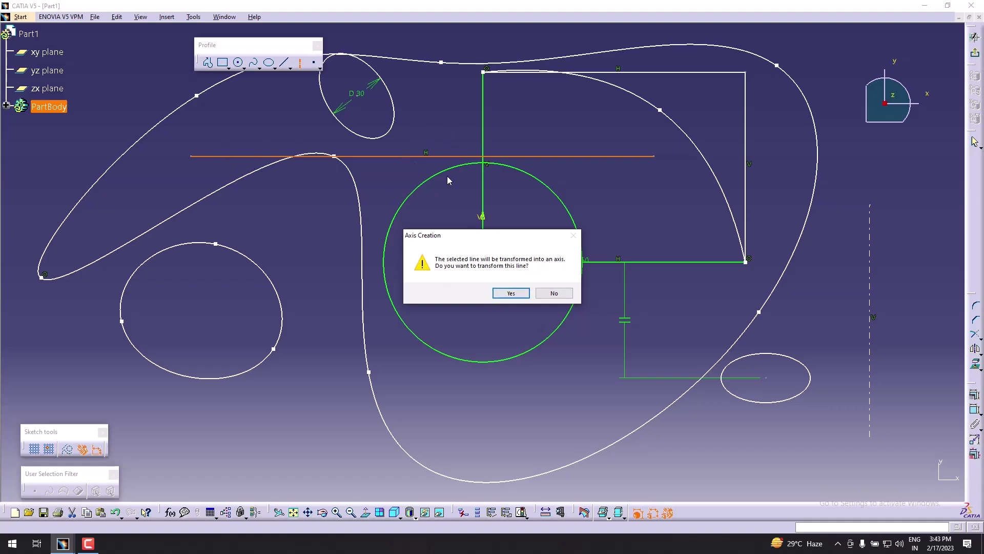
click(511, 293)
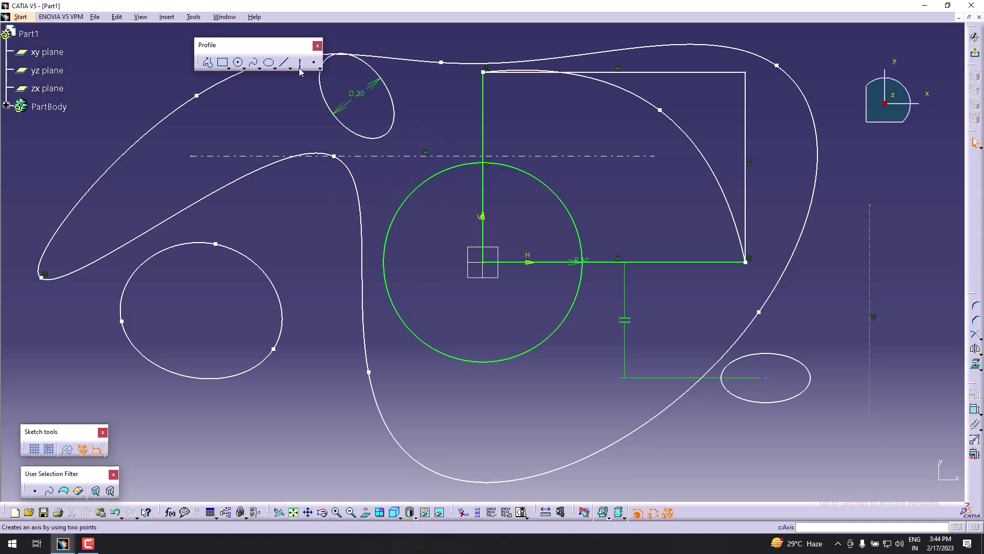
click(414, 188)
Step: Hide the Sketch tools options and leave the Axis command without drawing another axis
click(299, 62)
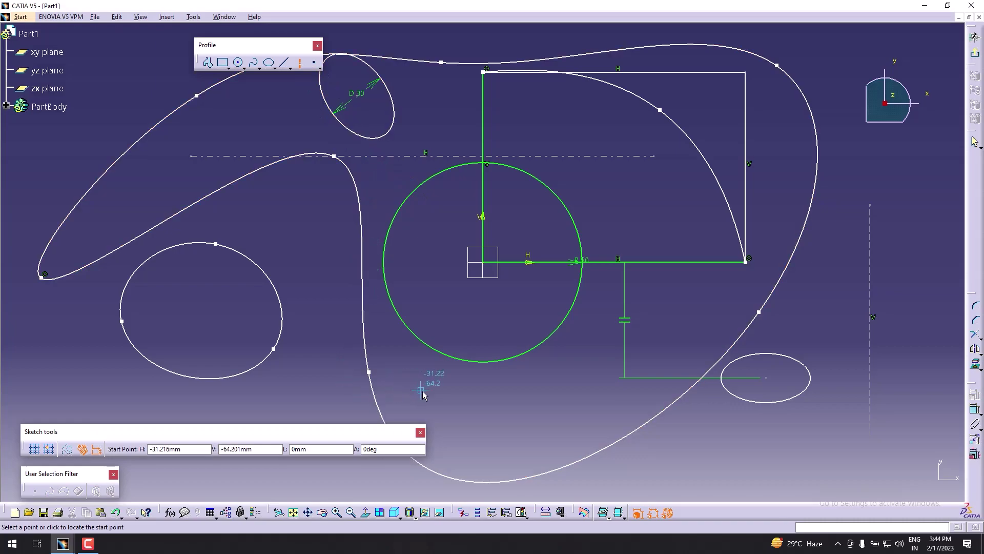
click(421, 433)
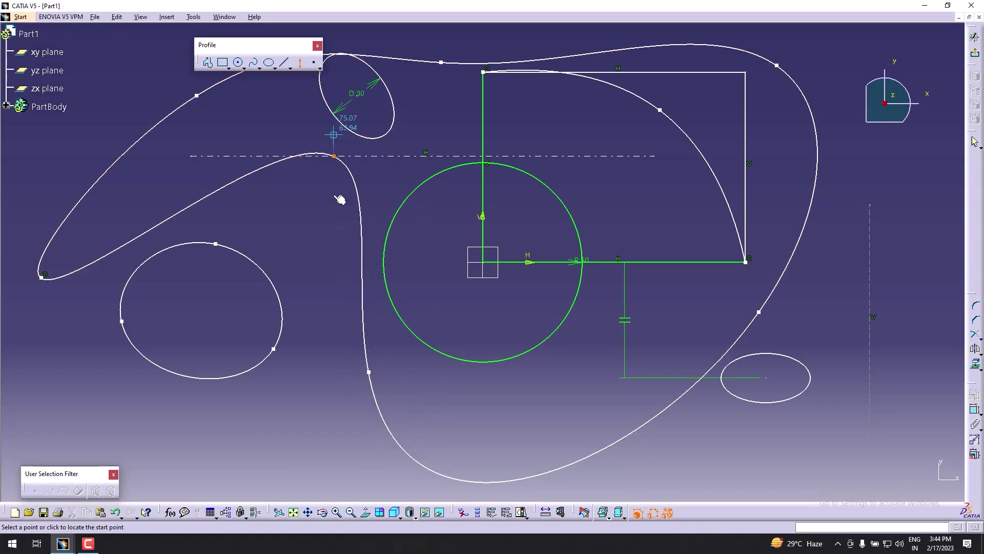
key(Escape)
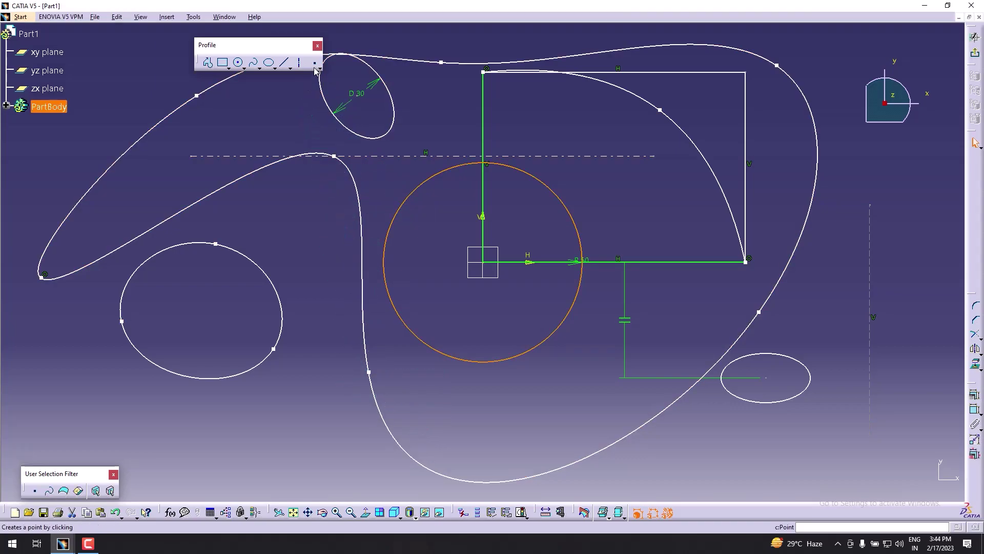
Step: Place a point inside the large rectangle, above the circle and the horizontal axis line
click(303, 180)
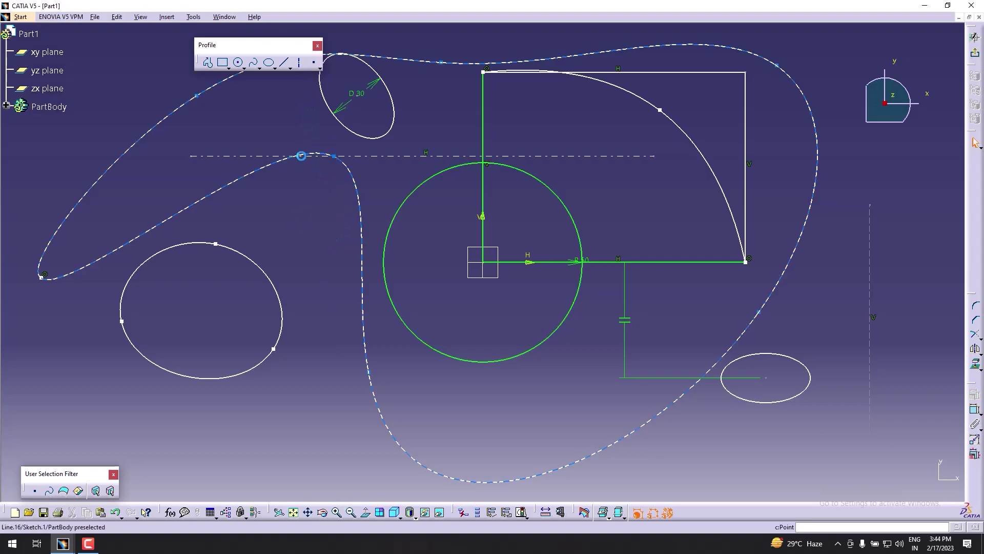
click(314, 65)
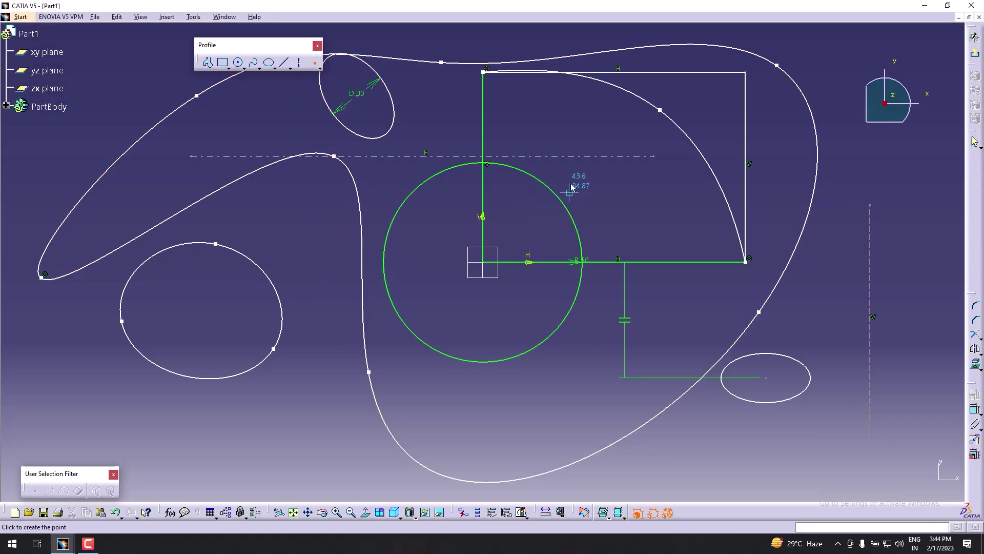
click(535, 117)
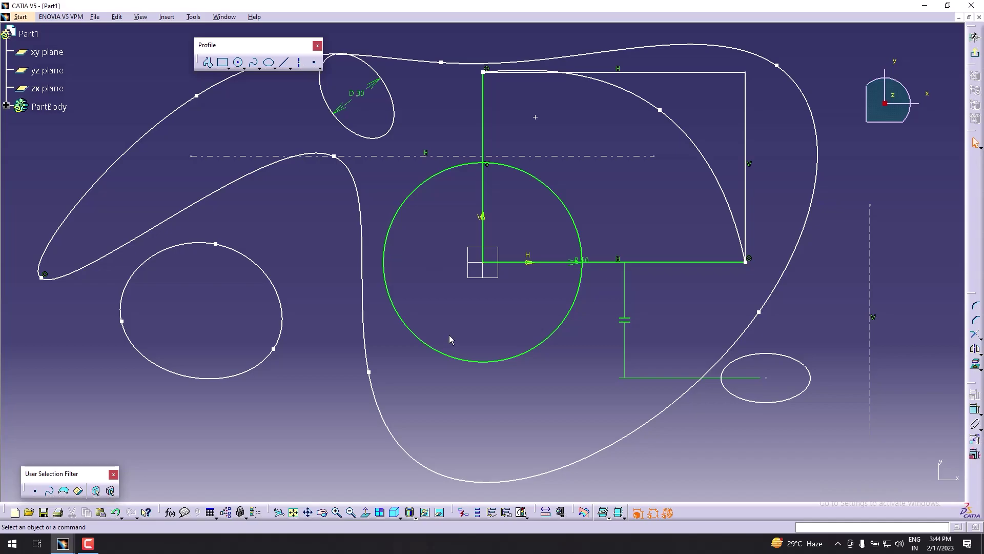
Step: Draw a small rectangle between the closed spline and the circle, with its lower edge aligned to the sketch's horizontal axis, and deselect it
click(223, 62)
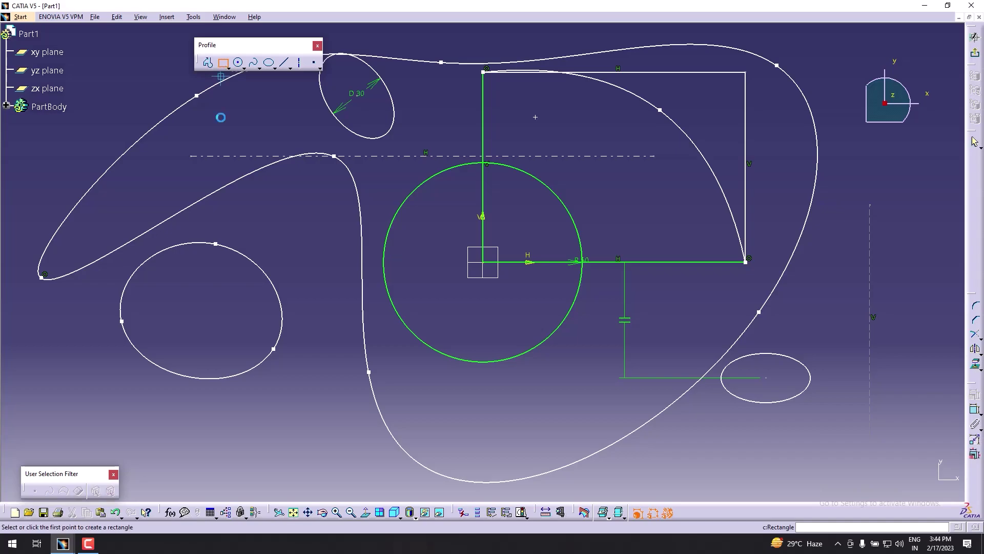
click(294, 212)
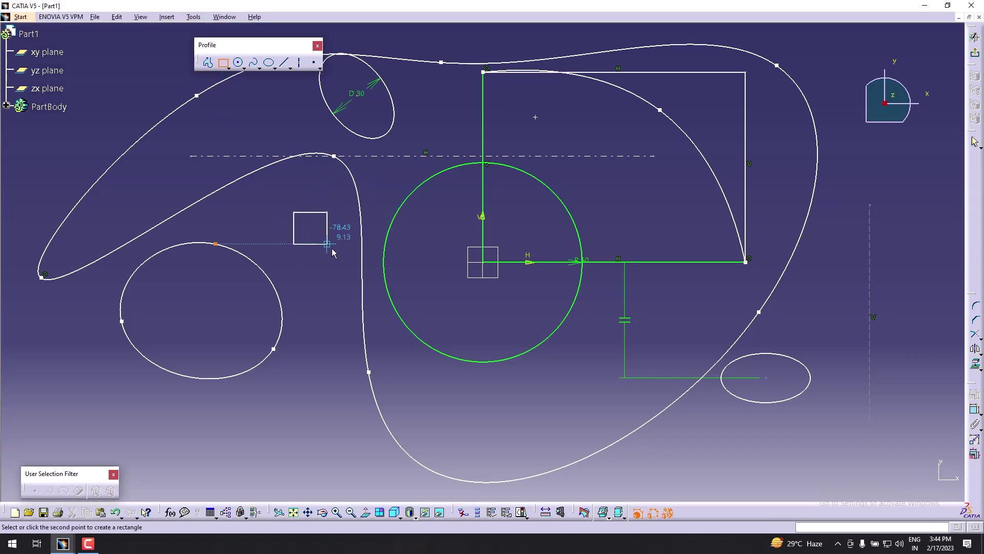
click(342, 262)
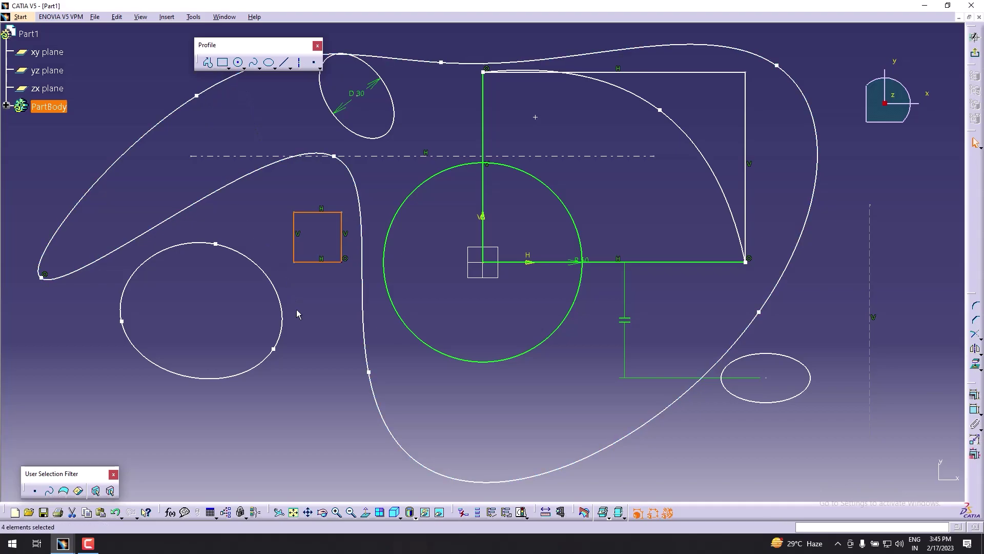
click(307, 323)
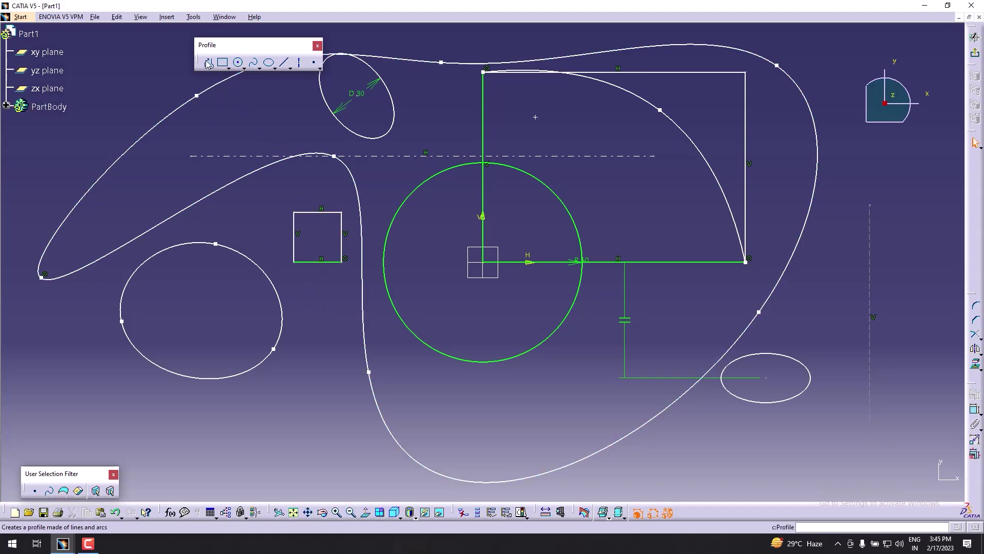
Step: Draw two similar rectangles side by side below the small closed spline, the second from about H -102 mm, V -72 mm, keeping the Rectangle command active between them
click(223, 63)
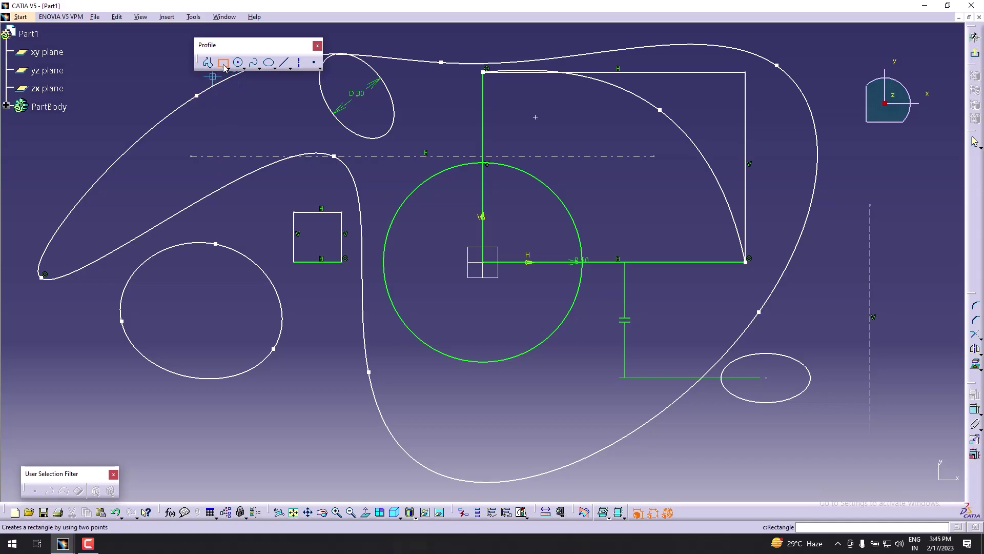
click(181, 409)
click(243, 466)
click(279, 406)
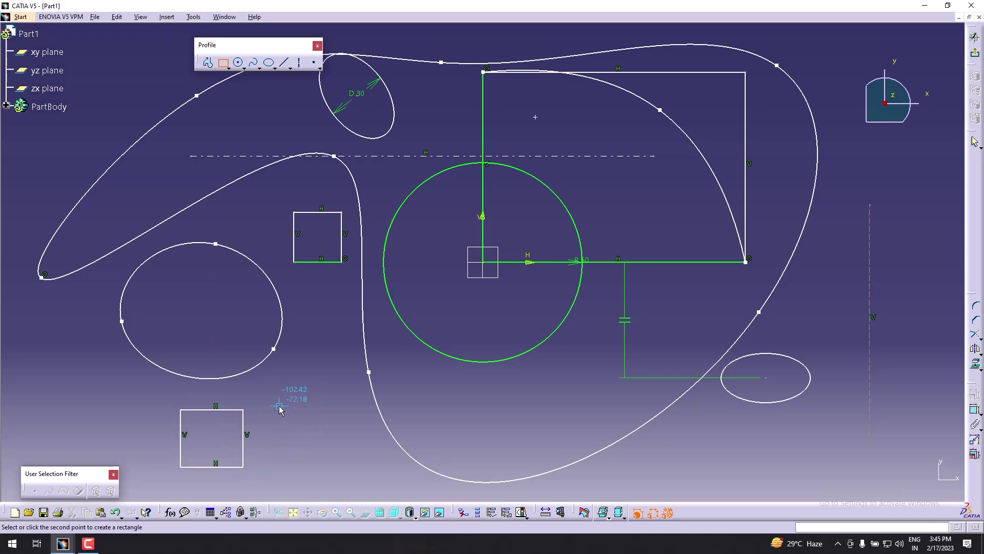
click(349, 467)
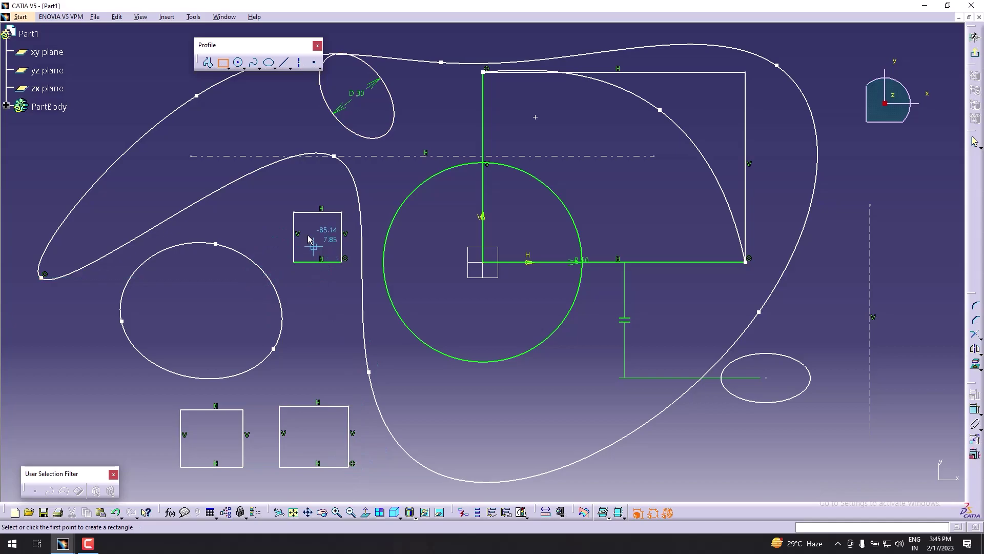
click(224, 63)
key(Escape)
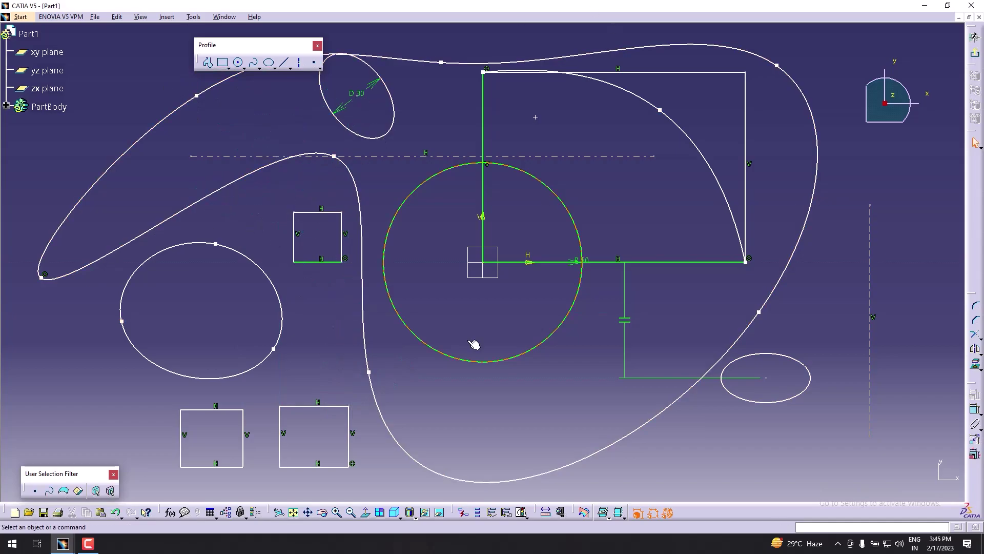